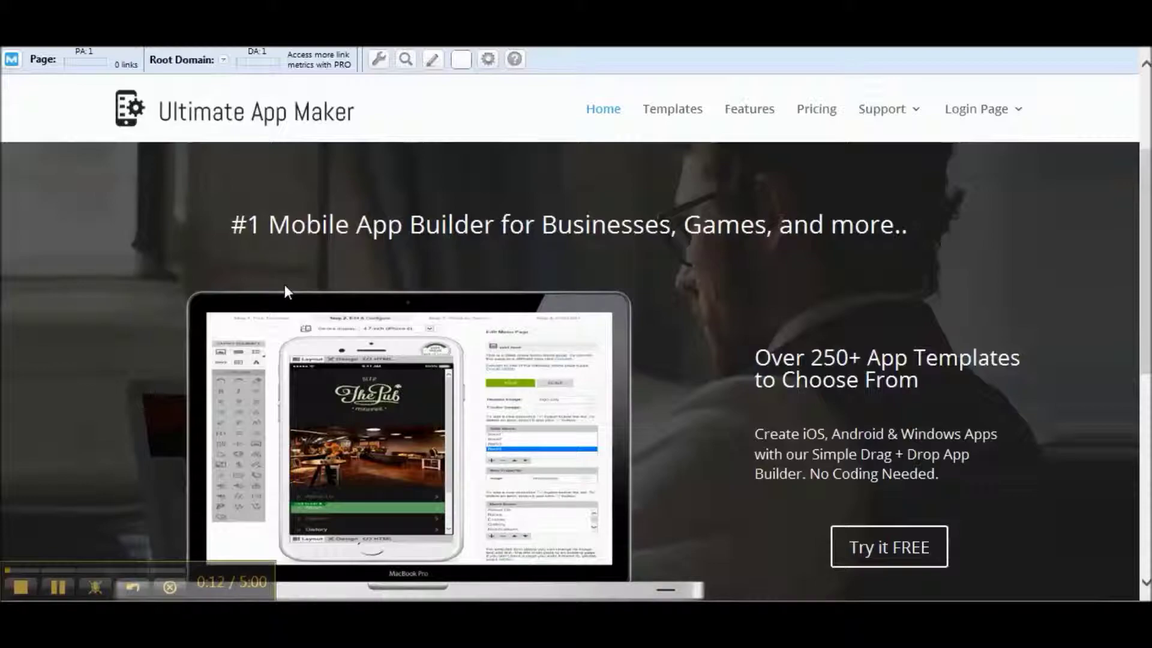
# - Open the dashboard of the FastFoodtestandroid app from the My Applications list
pyautogui.hotkey('ctrl', 'Tab')
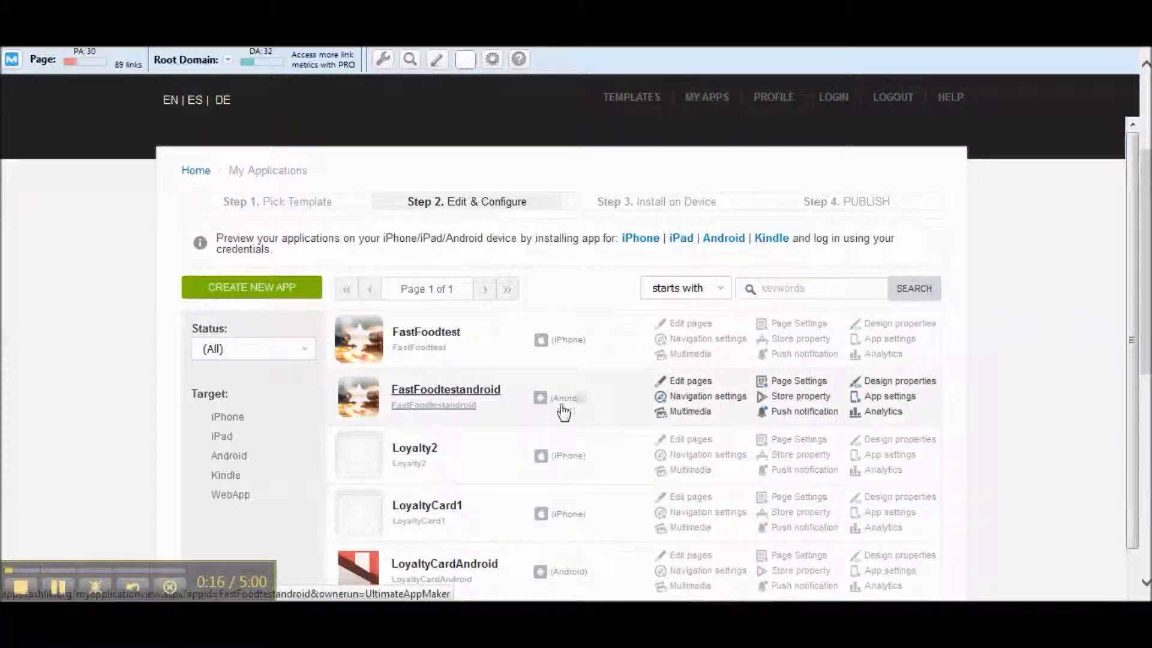
pyautogui.click(447, 393)
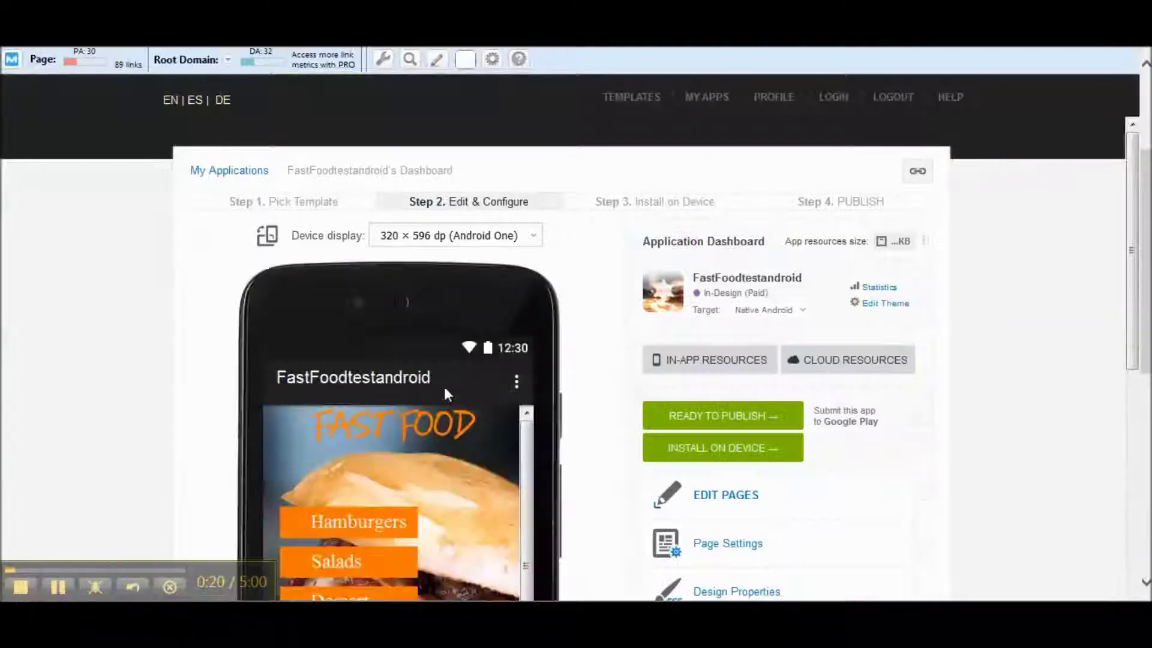
pyautogui.scroll(-2, 1133, 325)
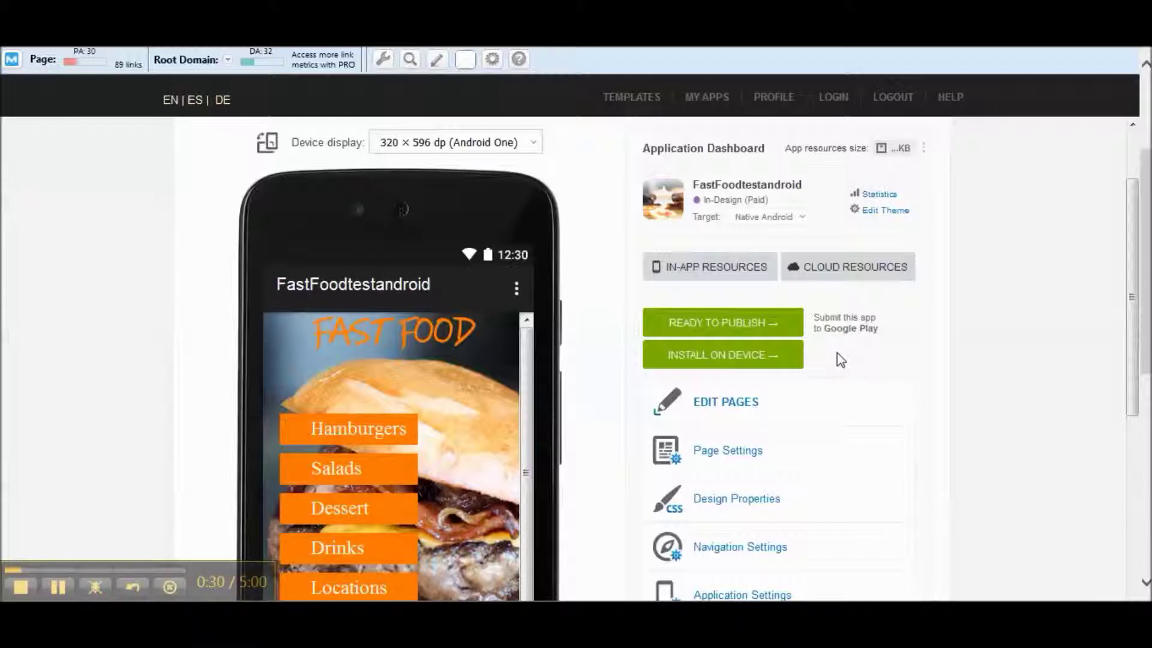
# - Mark the FastFoodtestandroid app as ready to publish and start its submission process
pyautogui.click(744, 324)
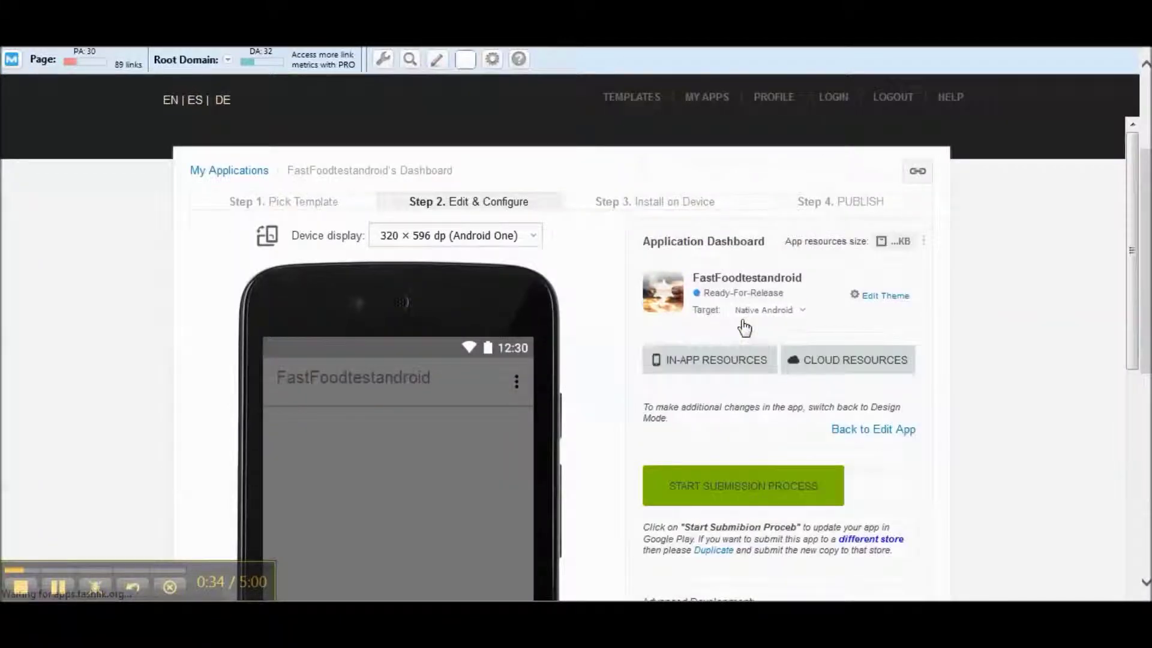
pyautogui.moveTo(1131, 281); pyautogui.dragTo(1131, 341)
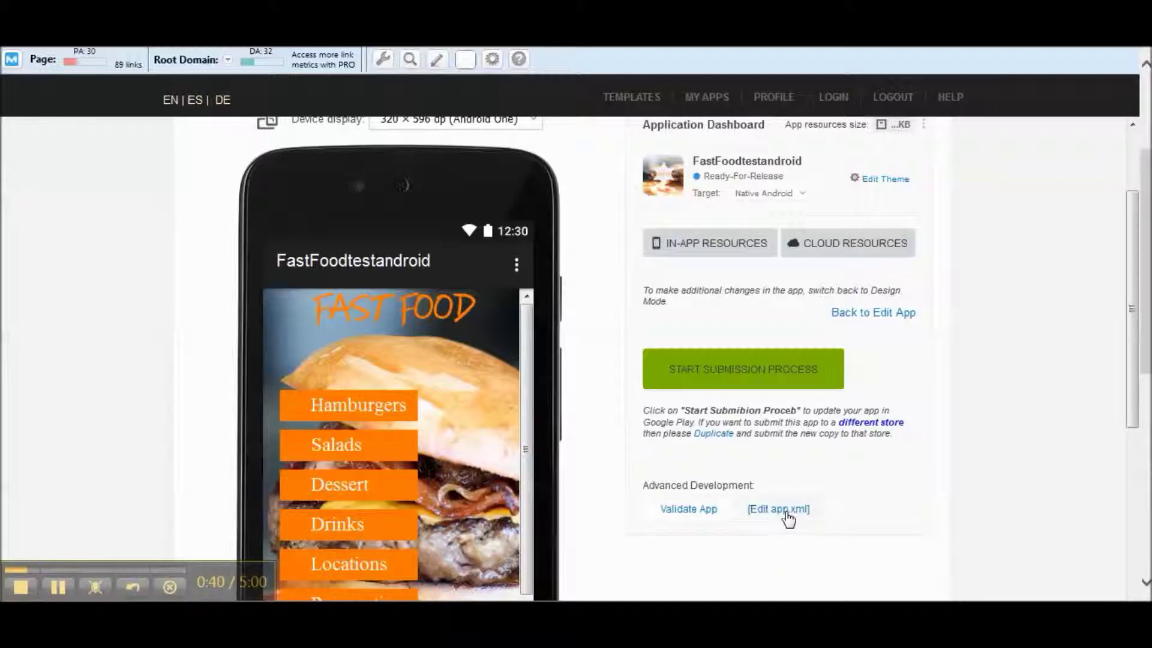
pyautogui.click(763, 370)
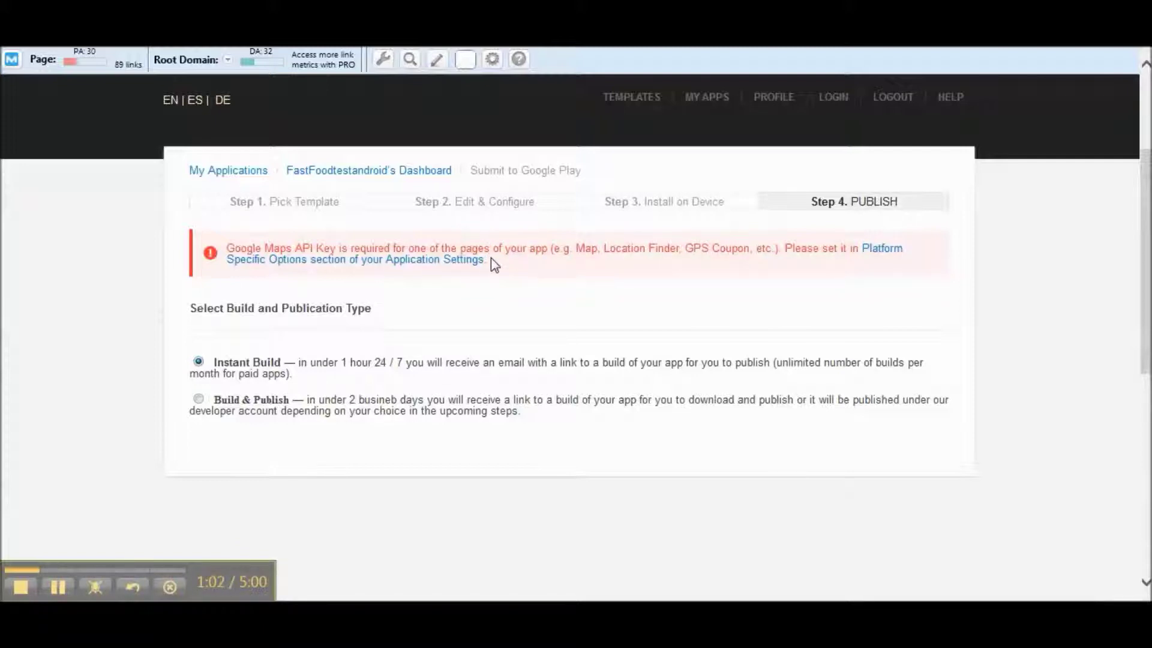
# - Examine the Google Maps API key section in the app's platform specific options and close the settings
pyautogui.click(458, 263)
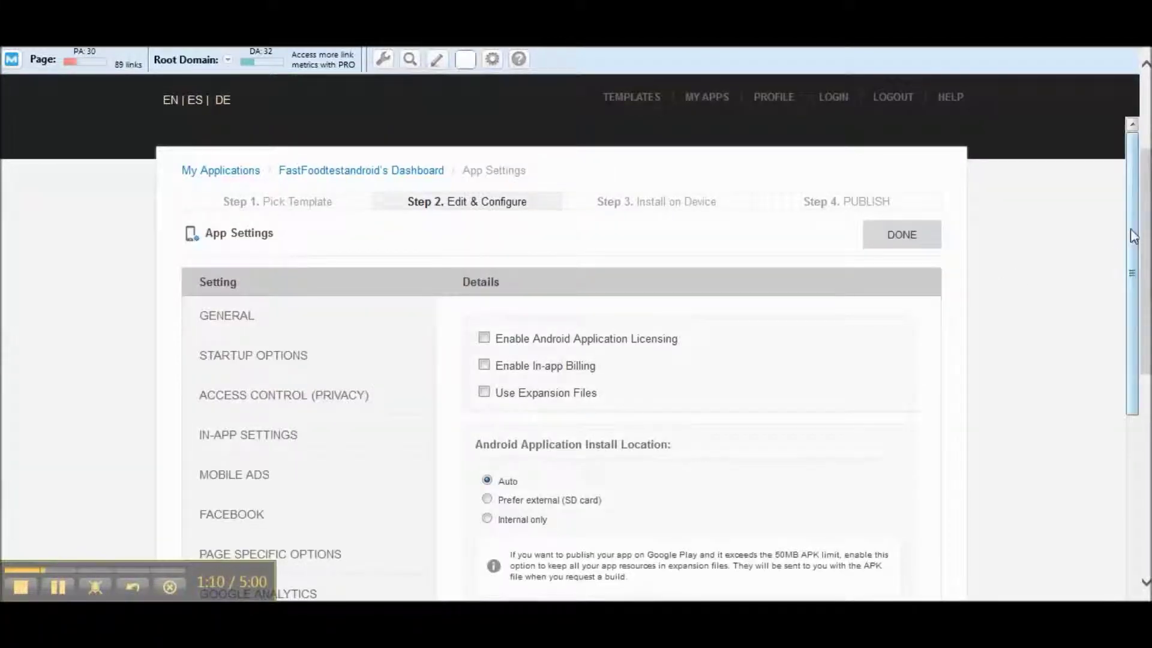
pyautogui.moveTo(1133, 236); pyautogui.dragTo(1132, 365)
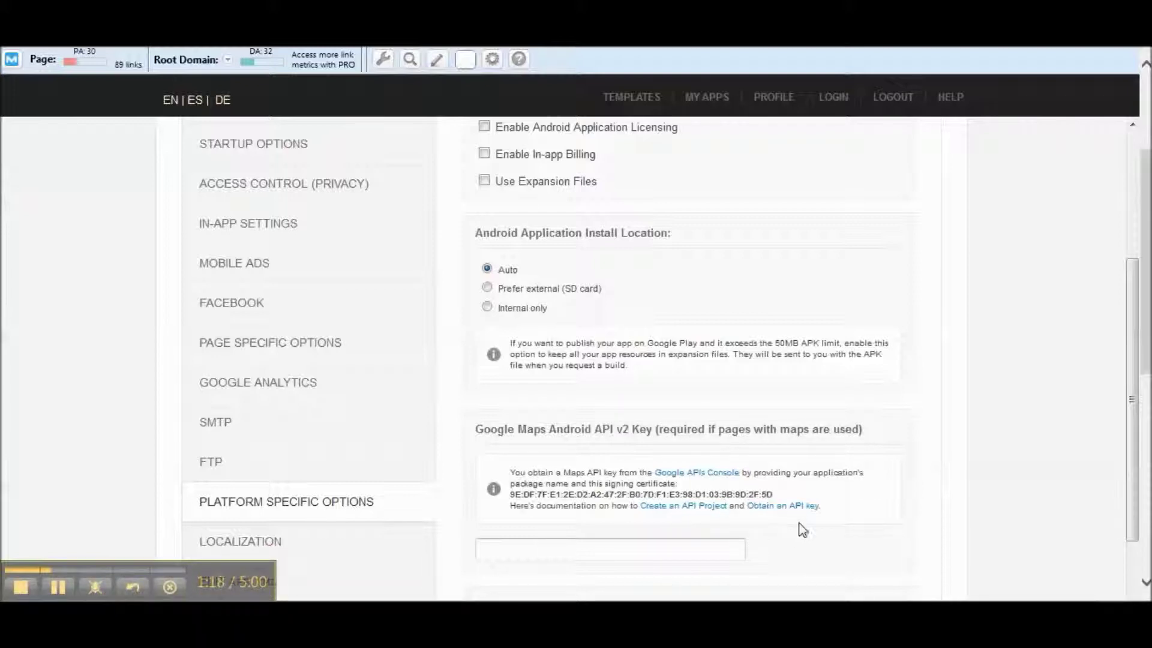
pyautogui.moveTo(1134, 464); pyautogui.dragTo(1125, 282)
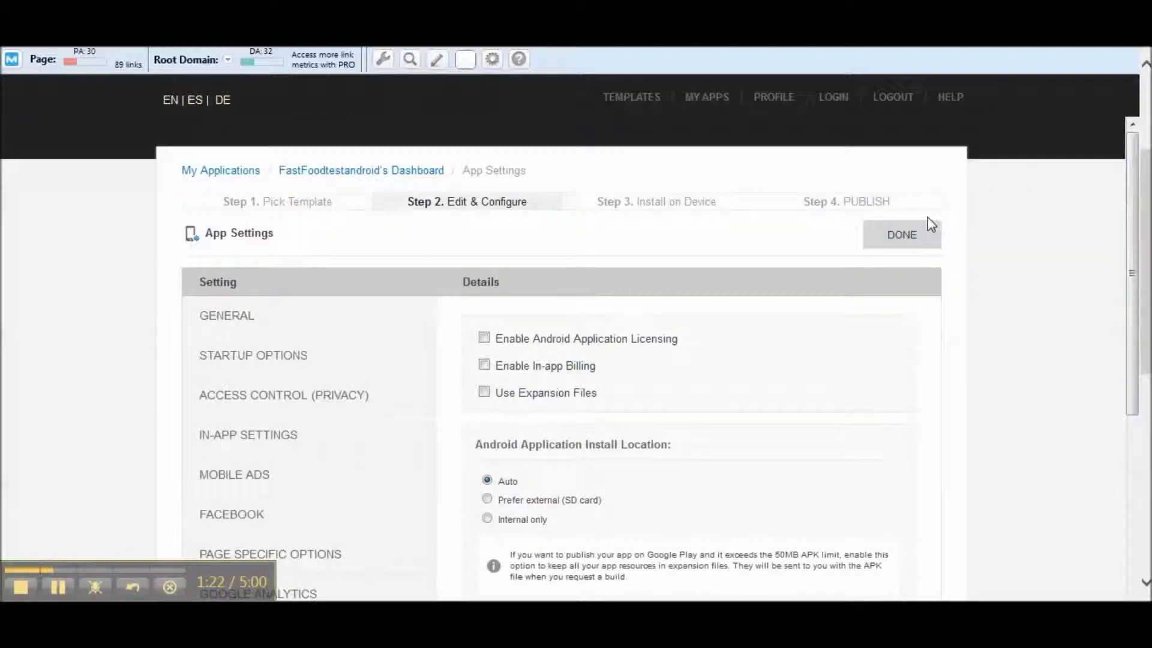
pyautogui.click(916, 237)
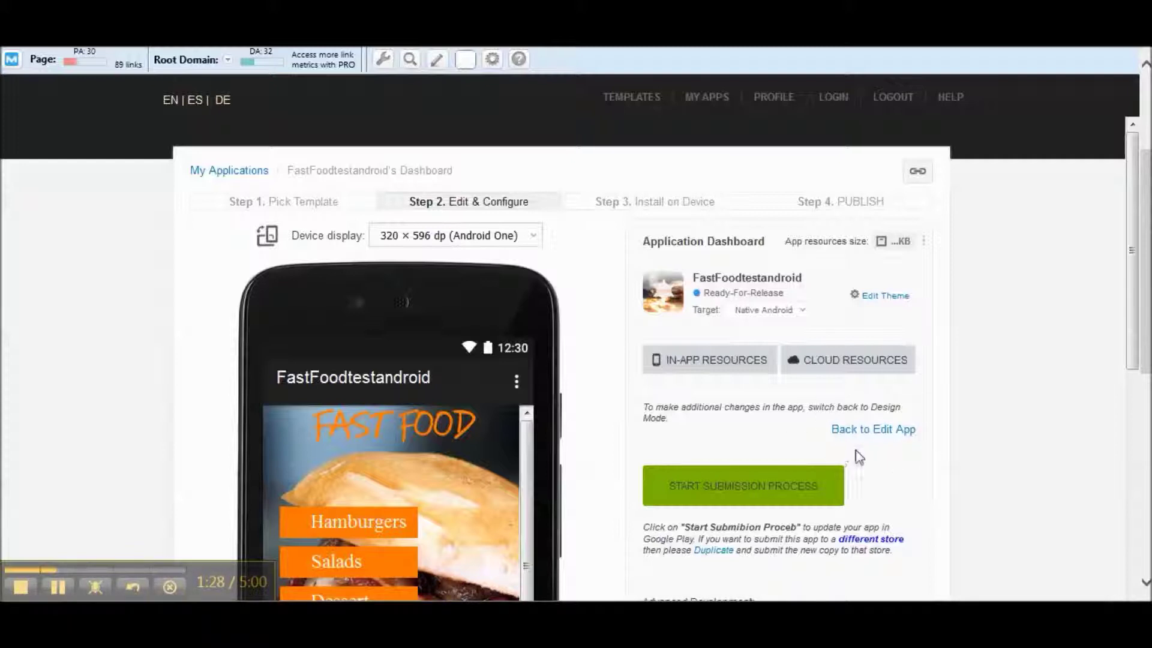
# - Switch the app back to design mode and open the Locations page in the phone preview
pyautogui.click(889, 432)
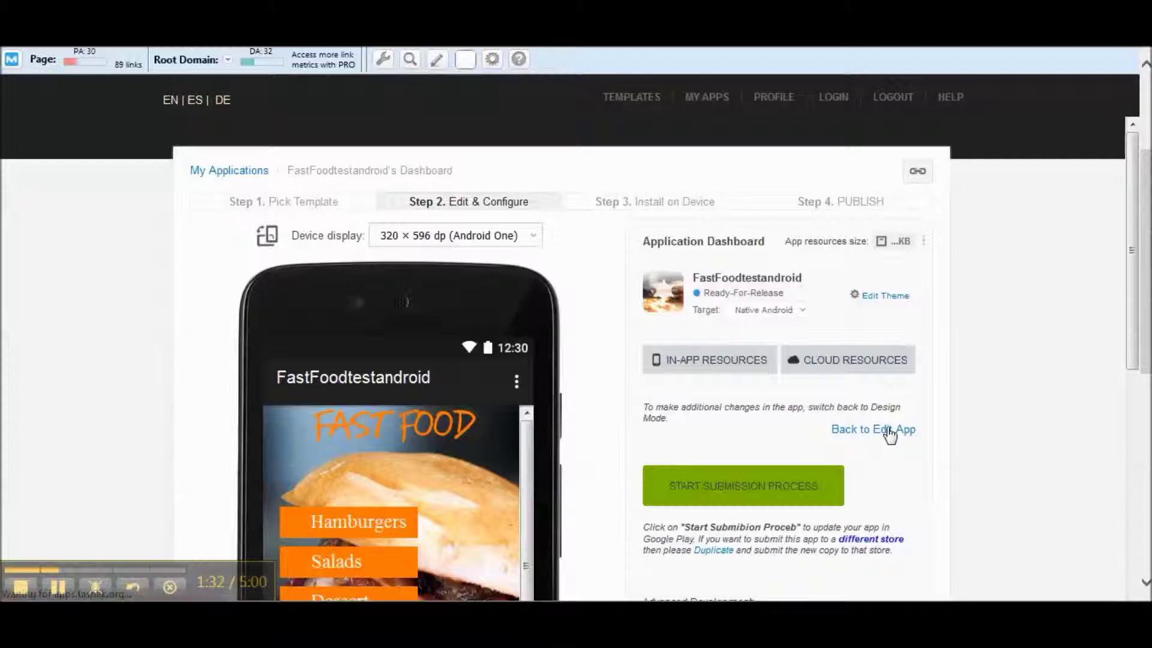
pyautogui.moveTo(1133, 262); pyautogui.dragTo(1133, 363)
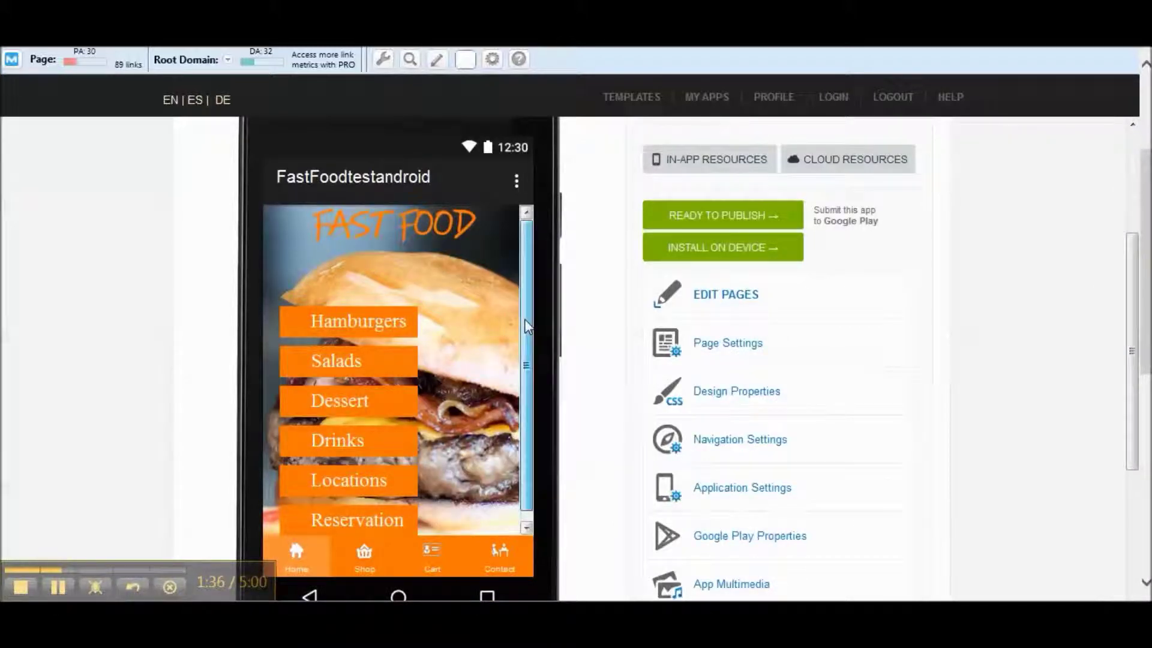
pyautogui.moveTo(526, 324); pyautogui.dragTo(526, 334)
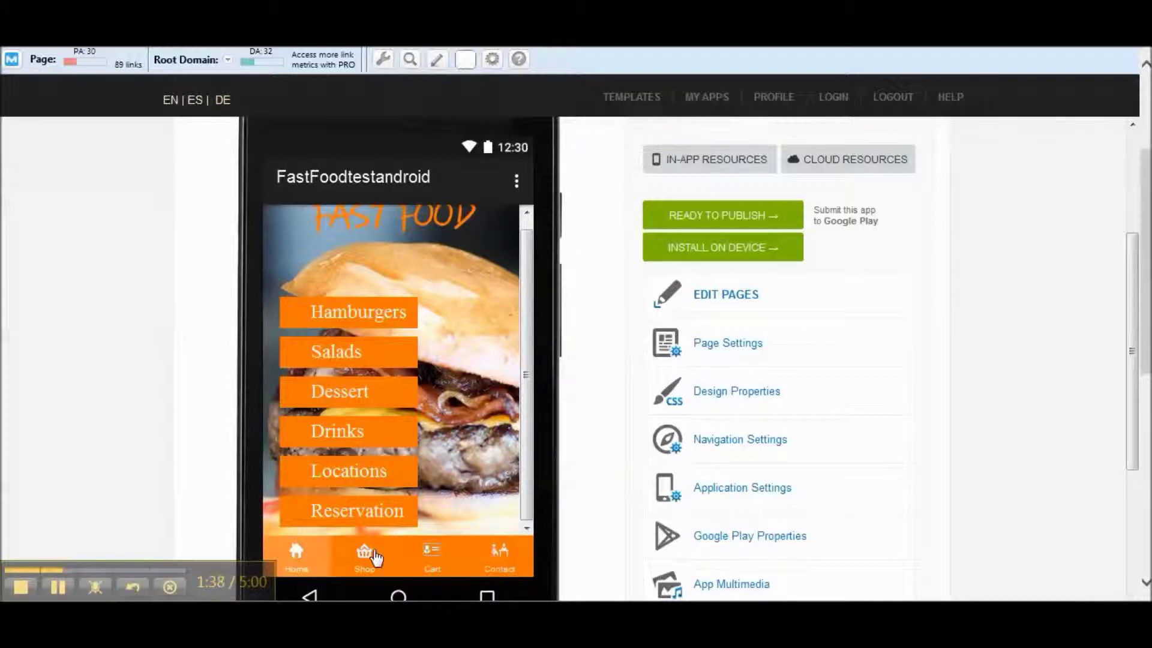
pyautogui.click(355, 478)
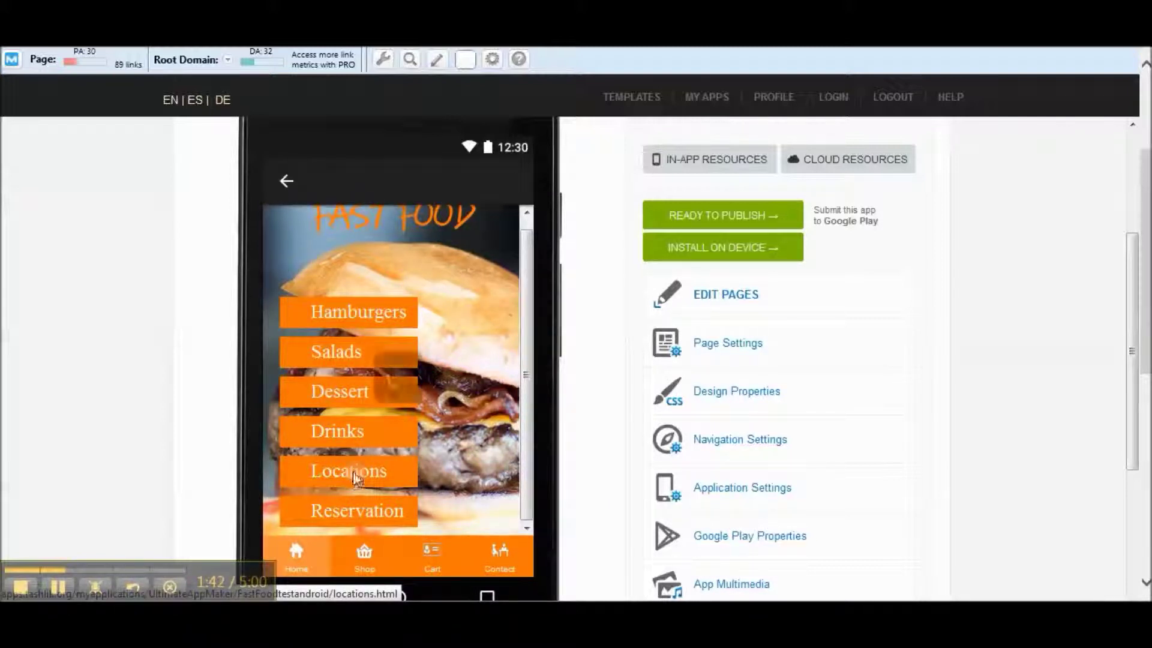
# - Delete the locations.html page from the FastFoodtestandroid app's pages
pyautogui.click(730, 295)
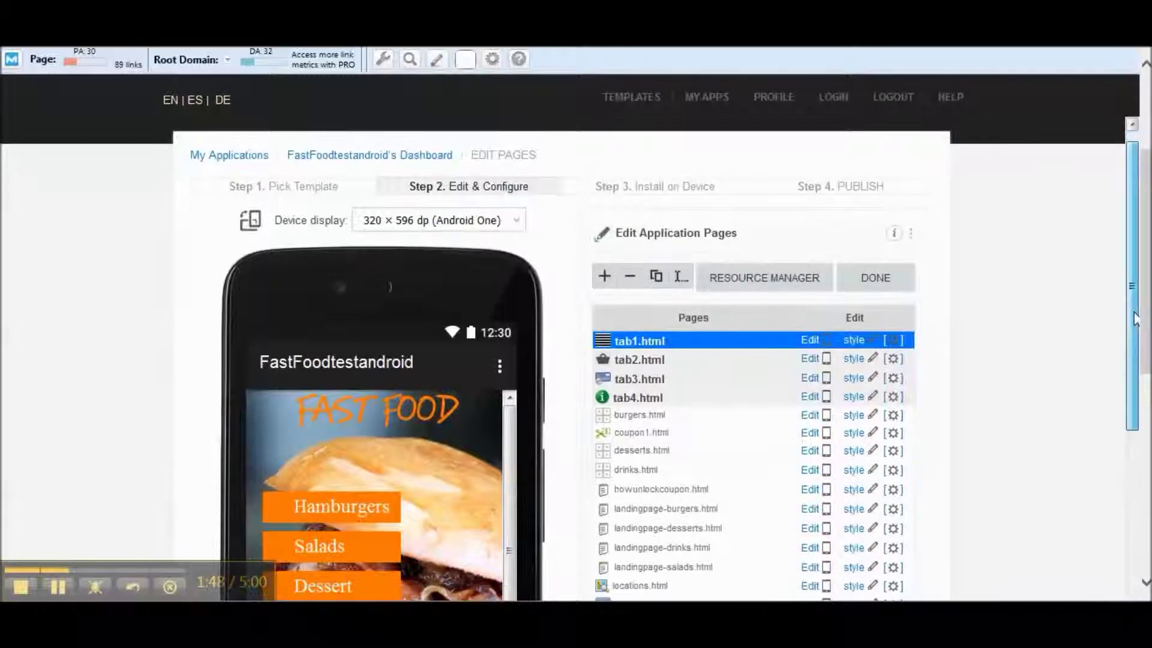
pyautogui.moveTo(1136, 300); pyautogui.dragTo(1135, 384)
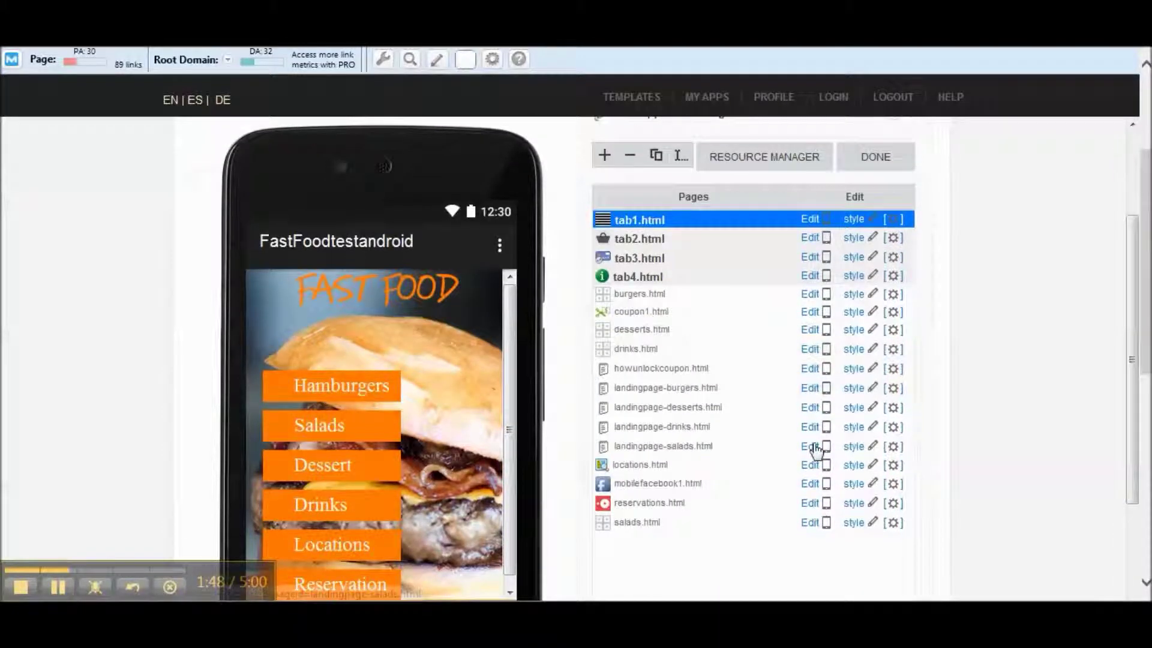
pyautogui.click(663, 464)
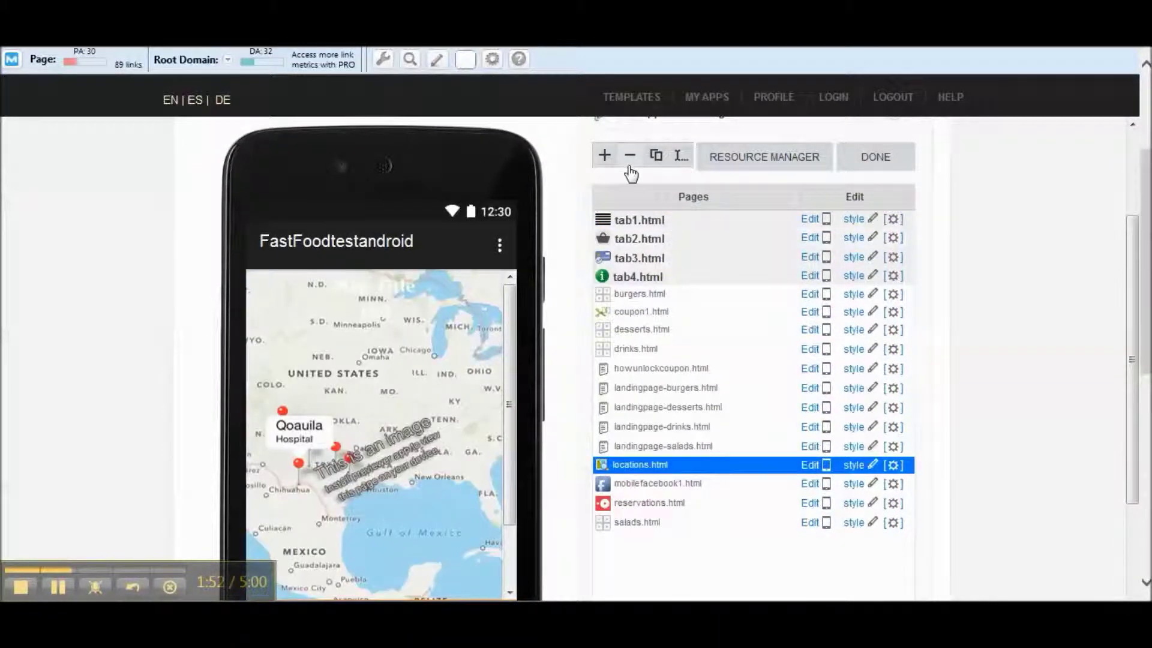
pyautogui.click(630, 157)
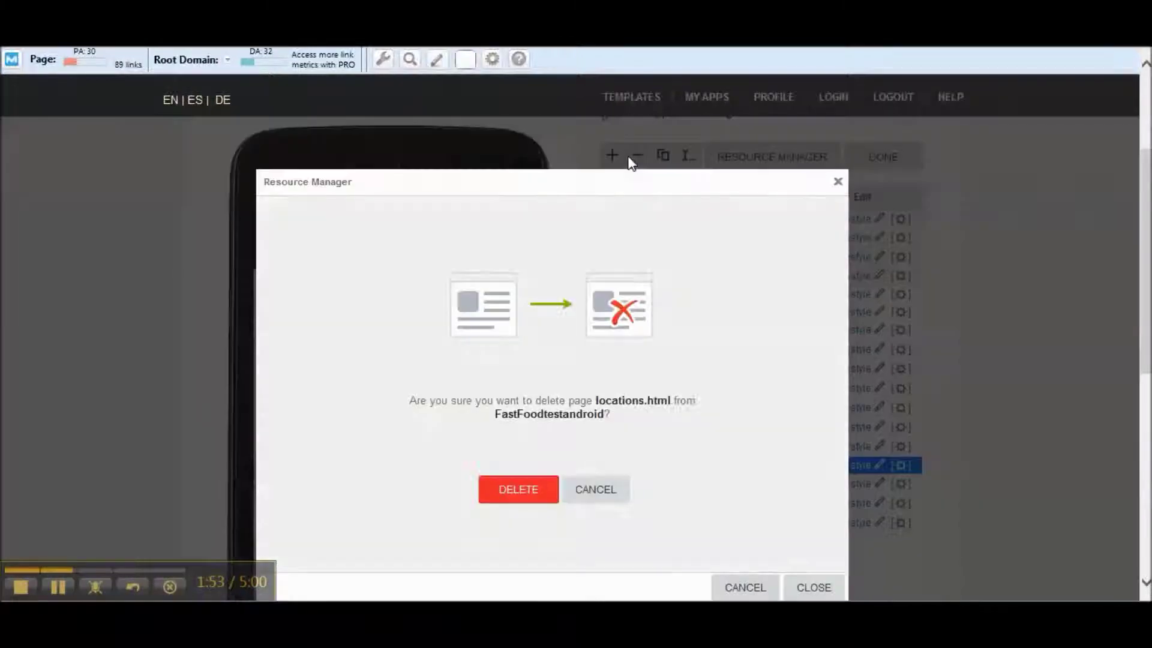
pyautogui.click(521, 488)
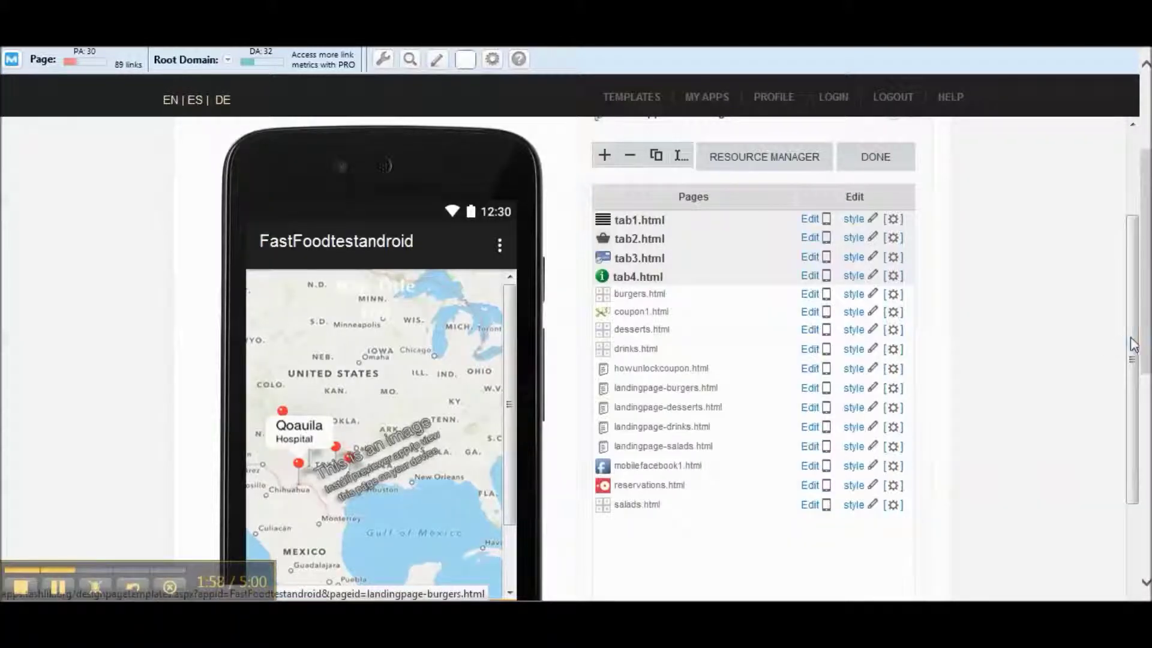
# - Finish page editing, then submit the app as ready to publish with the Instant Build publication type
pyautogui.moveTo(1118, 336); pyautogui.dragTo(1118, 252)
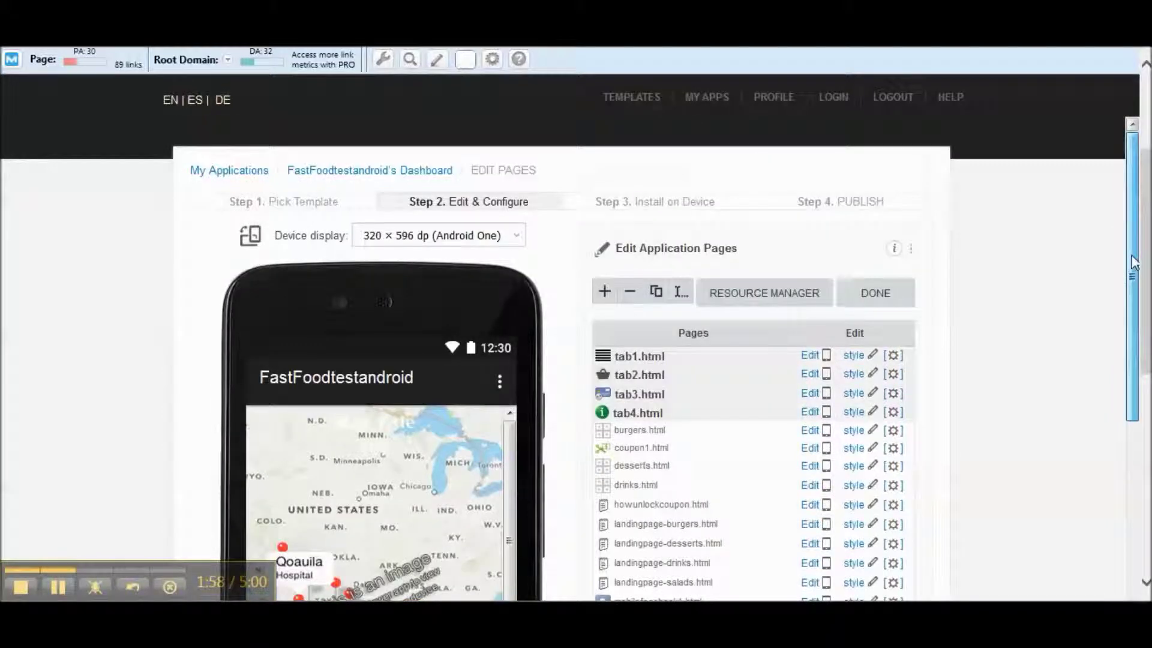
pyautogui.click(894, 309)
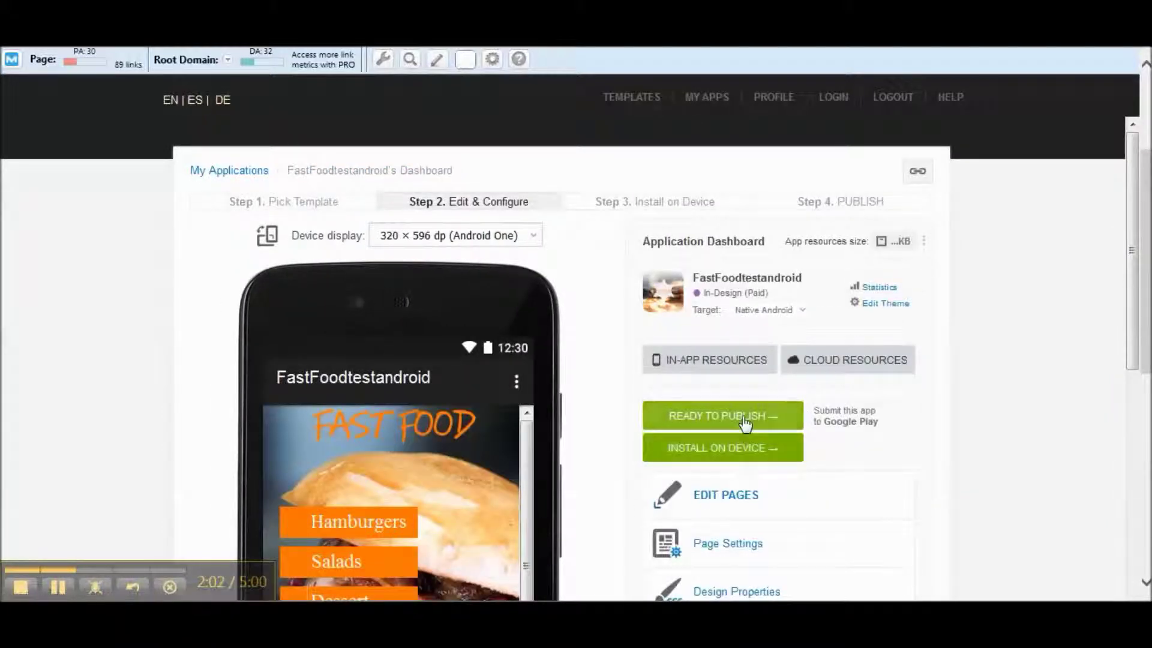
pyautogui.click(744, 419)
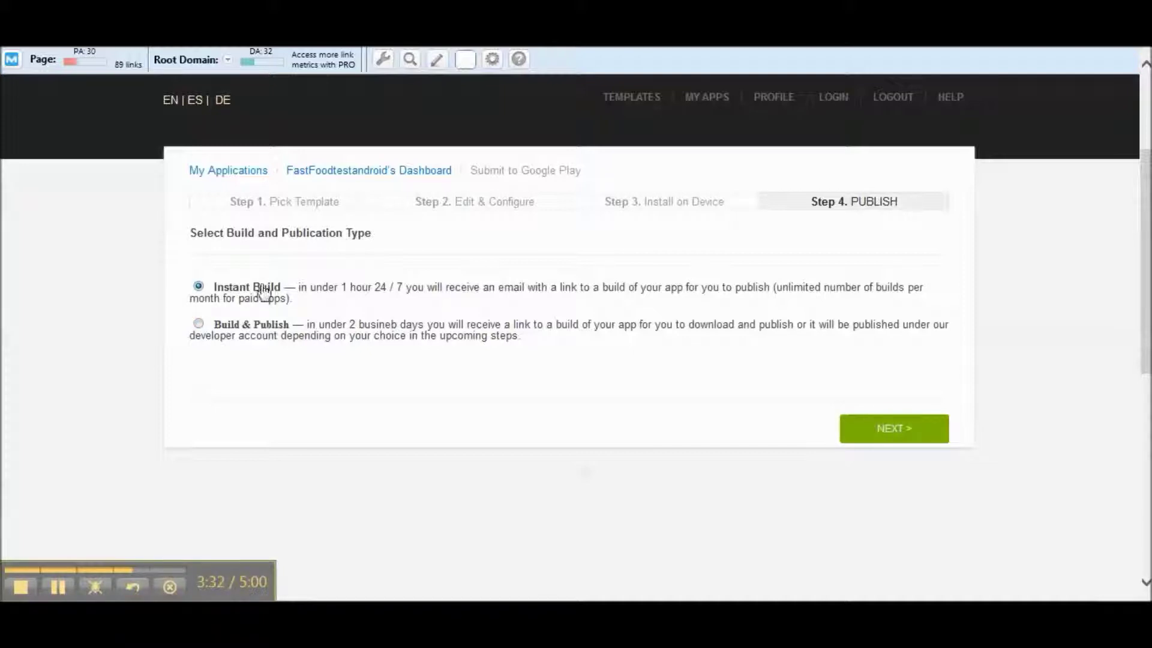
pyautogui.click(897, 433)
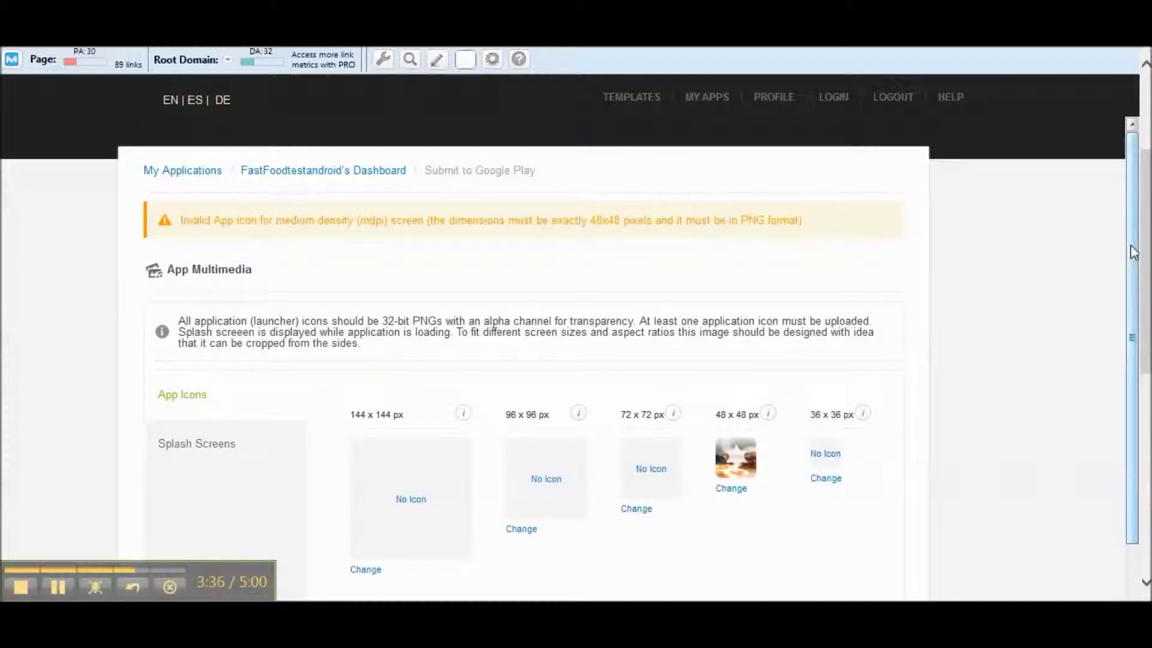
# - Replace the 48 x 48 px app icon with the gallery's red house icon, resized to 48 x 48 px
pyautogui.scroll(-2, 1133, 318)
pyautogui.moveTo(1132, 318); pyautogui.dragTo(1135, 358)
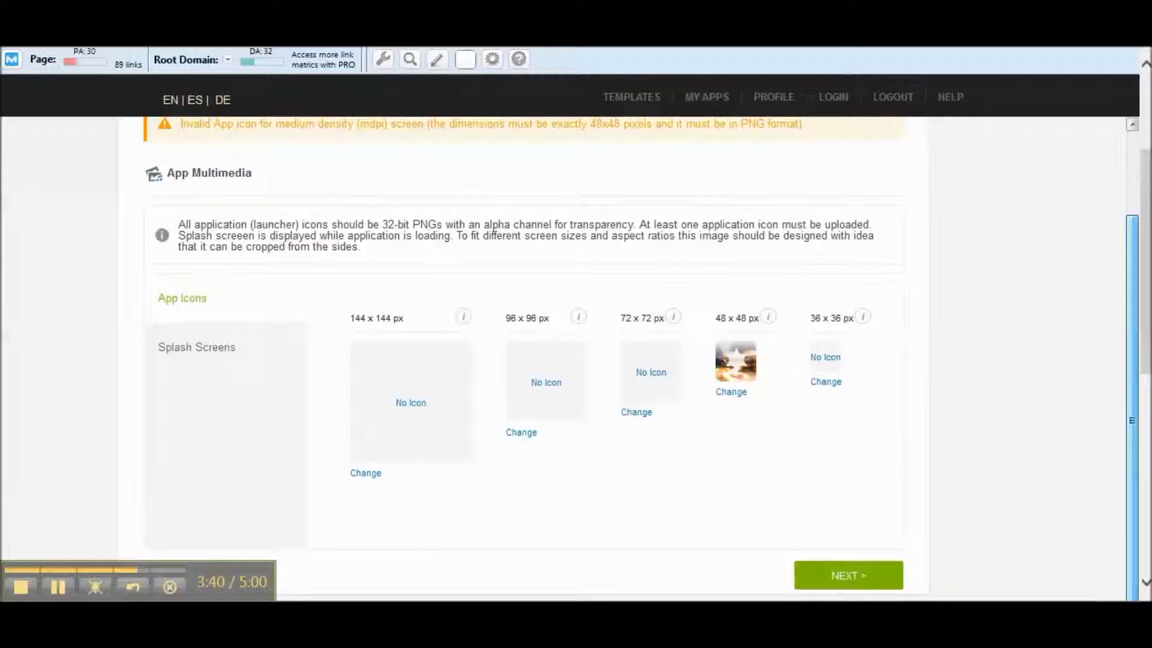
pyautogui.scroll(1, 809, 207)
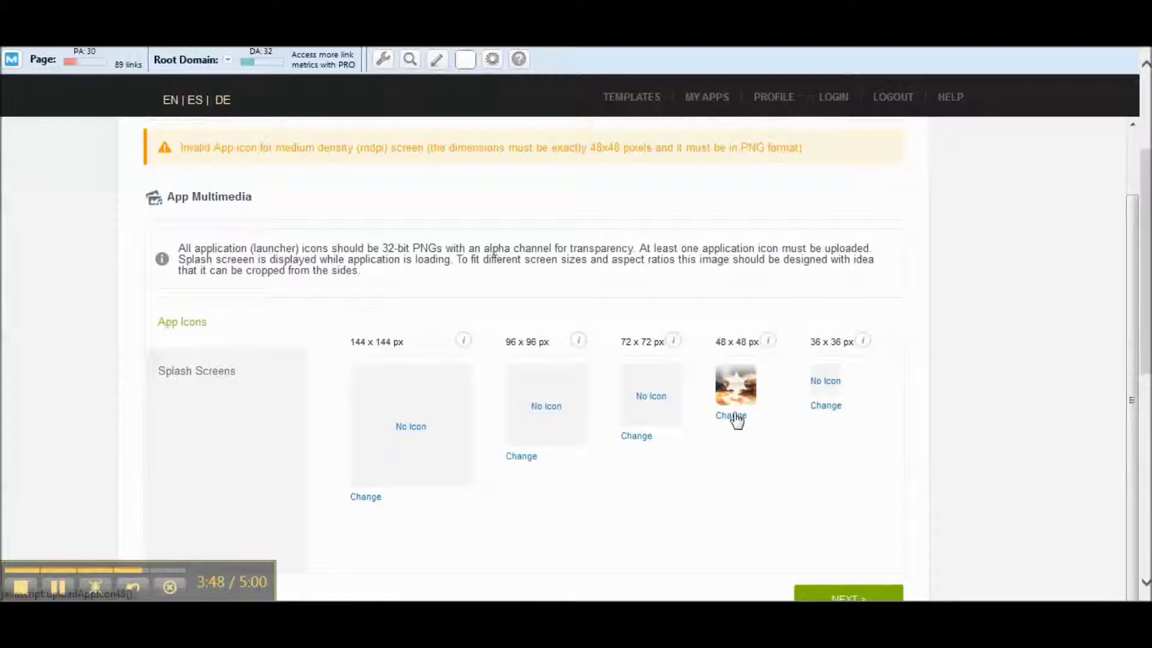
pyautogui.scroll(-1, 494, 247)
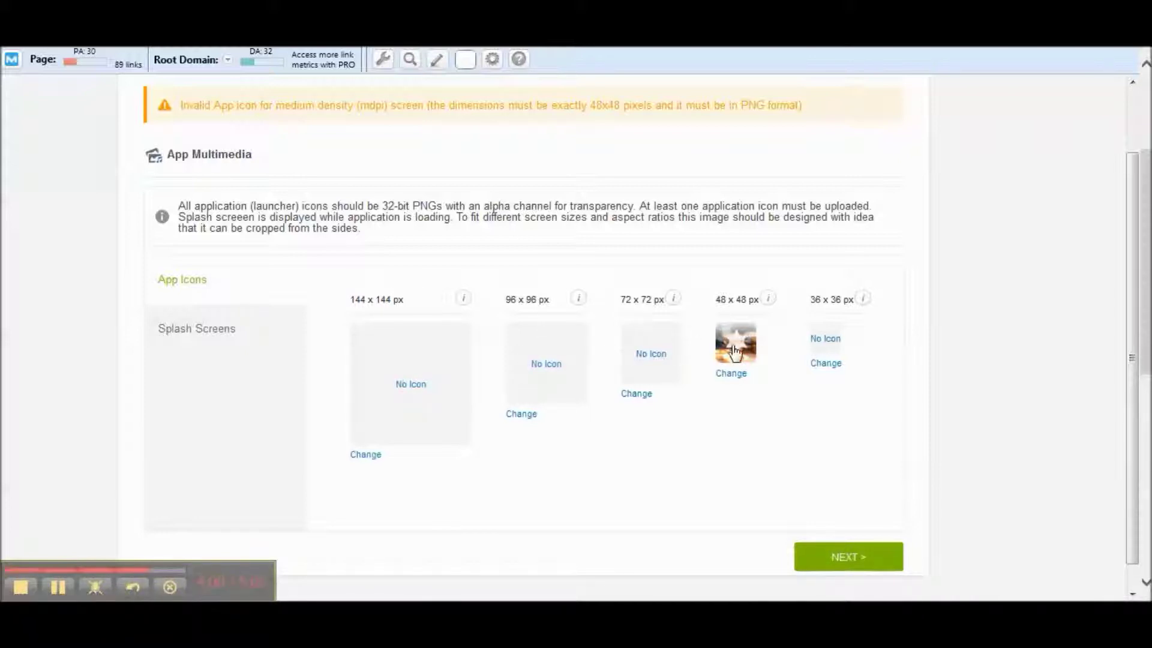
pyautogui.click(732, 373)
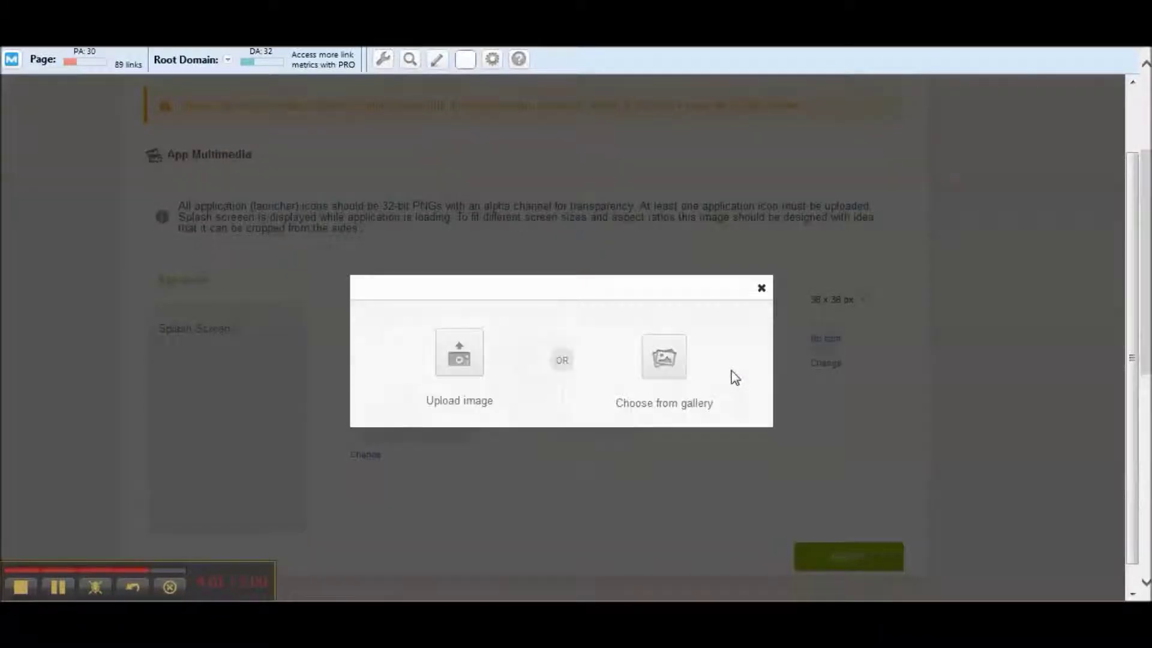
pyautogui.click(672, 355)
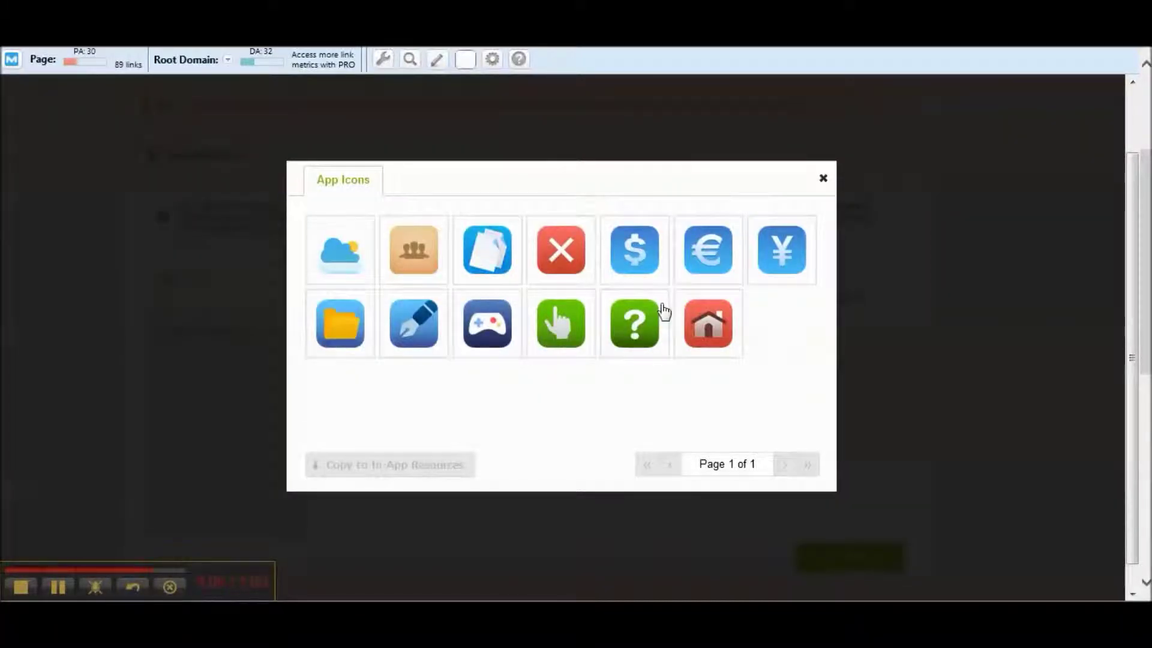
pyautogui.click(708, 323)
pyautogui.click(442, 463)
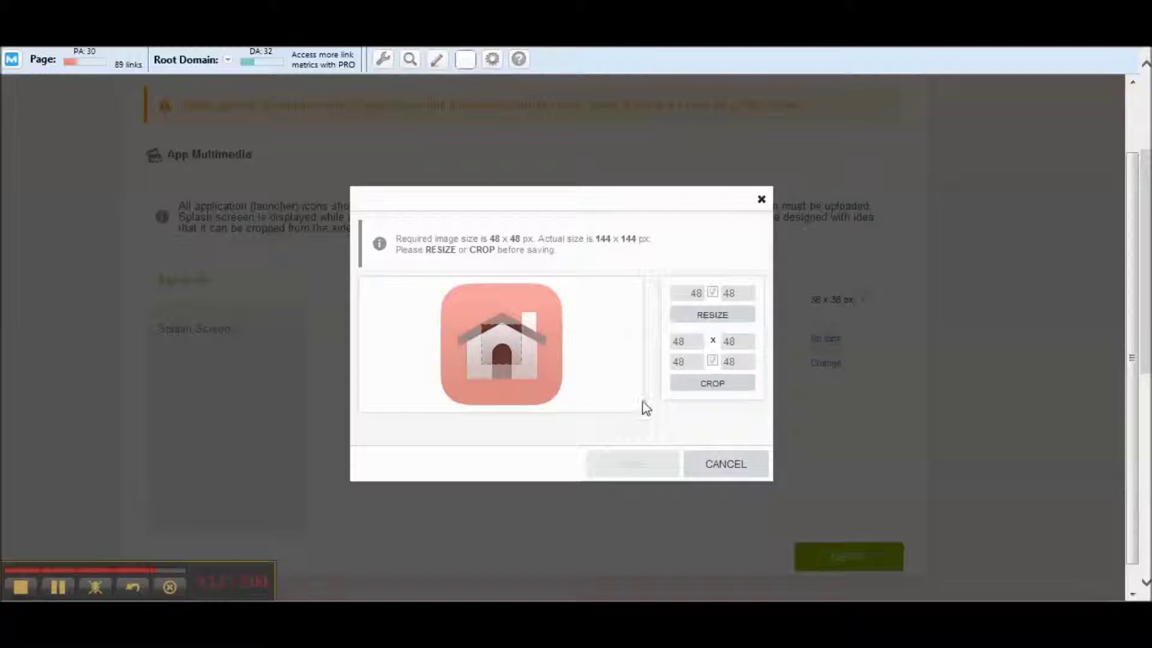
pyautogui.click(700, 316)
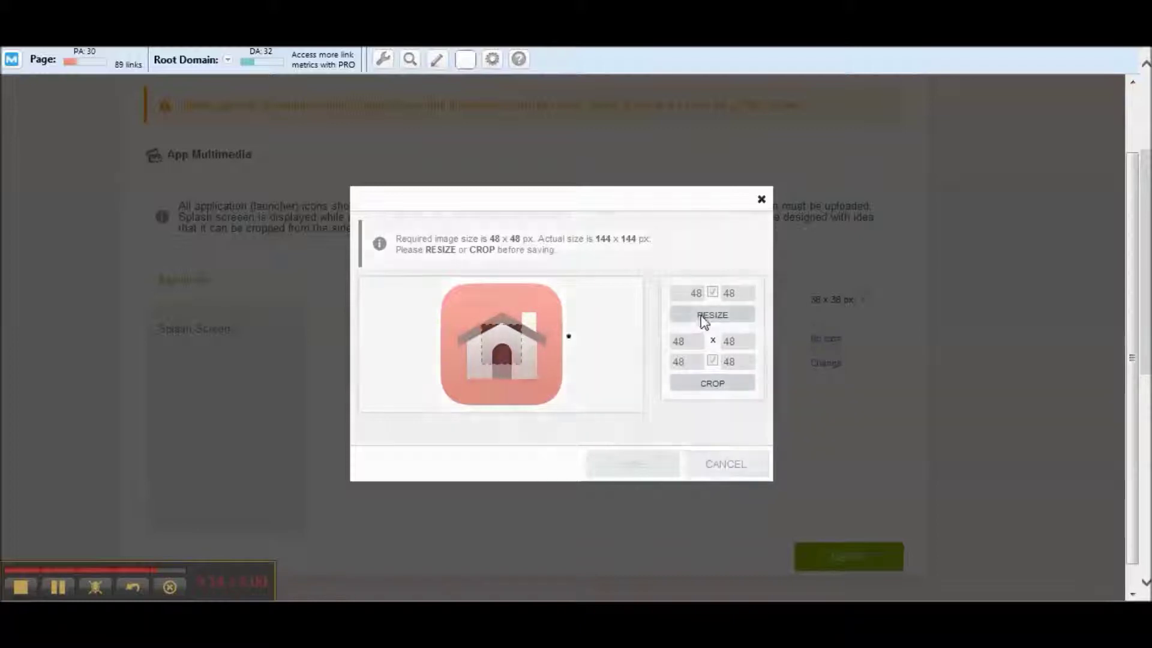
pyautogui.click(659, 471)
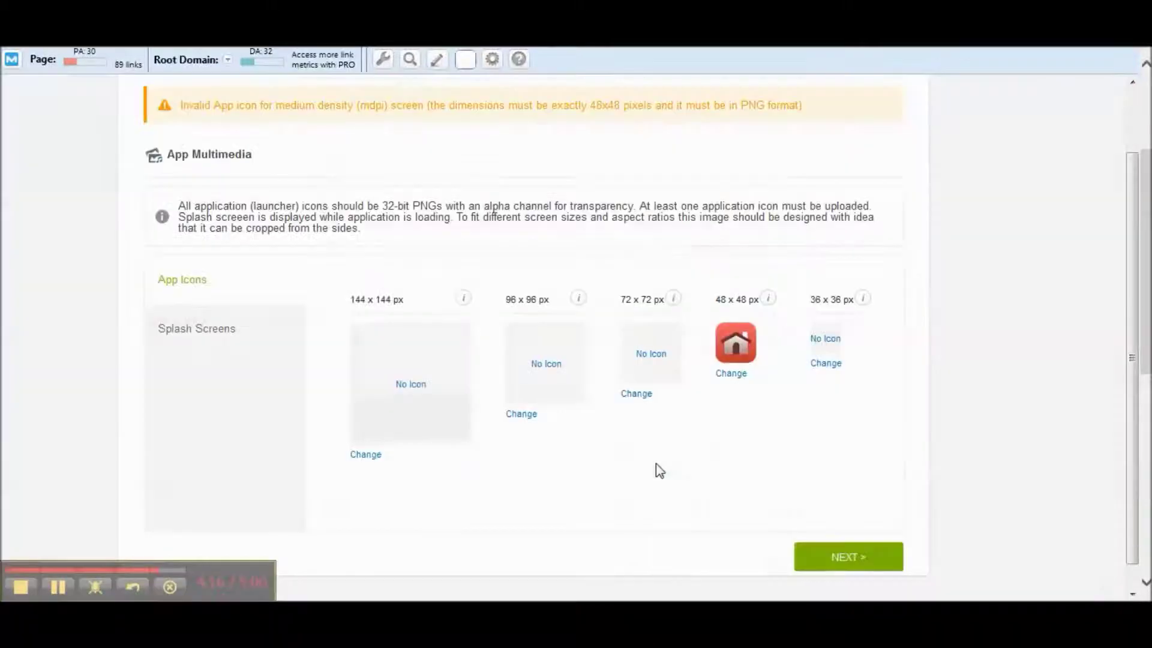
pyautogui.click(741, 375)
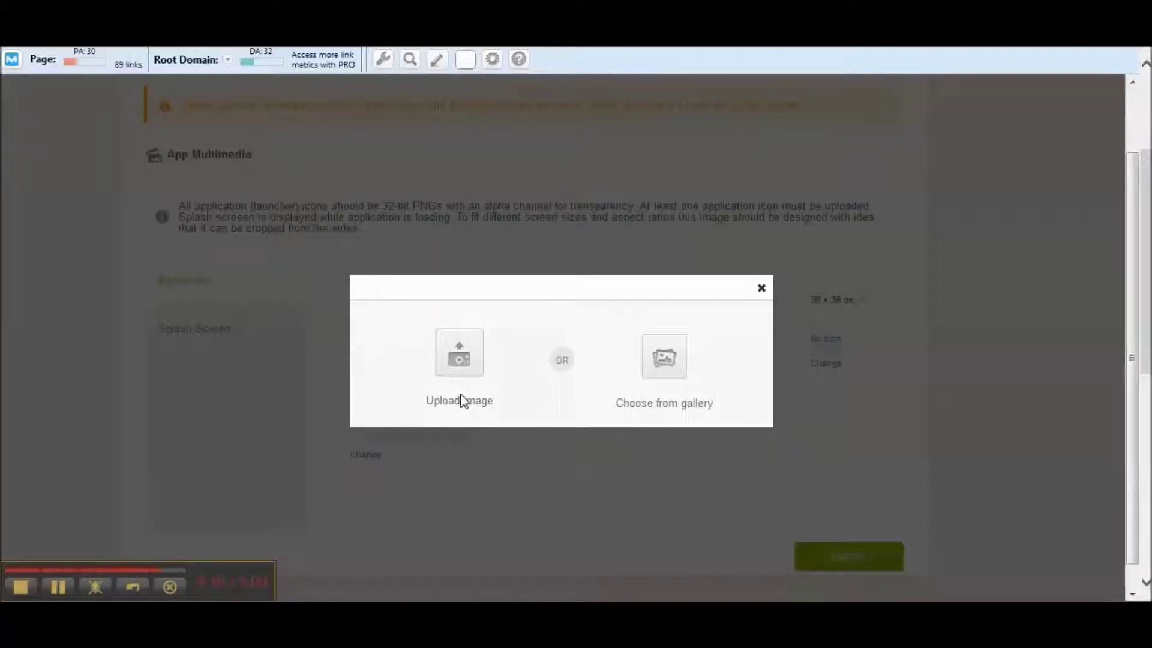
pyautogui.click(761, 290)
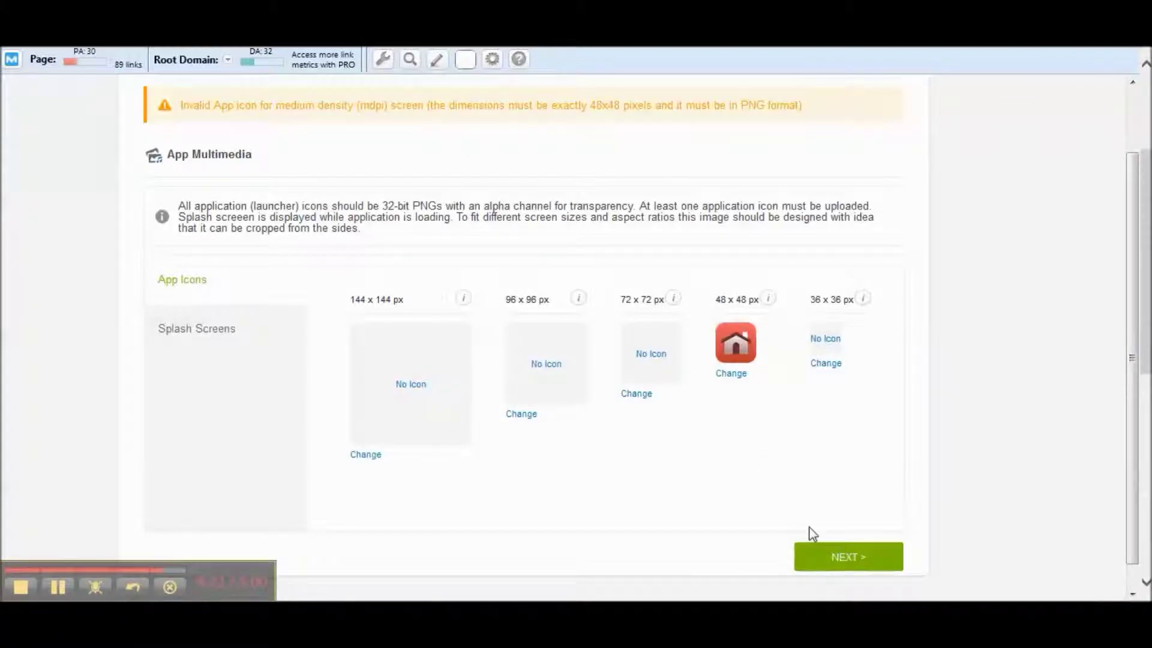
# - Continue to the Google Cloud messaging options and enable push notifications for the app
pyautogui.click(841, 559)
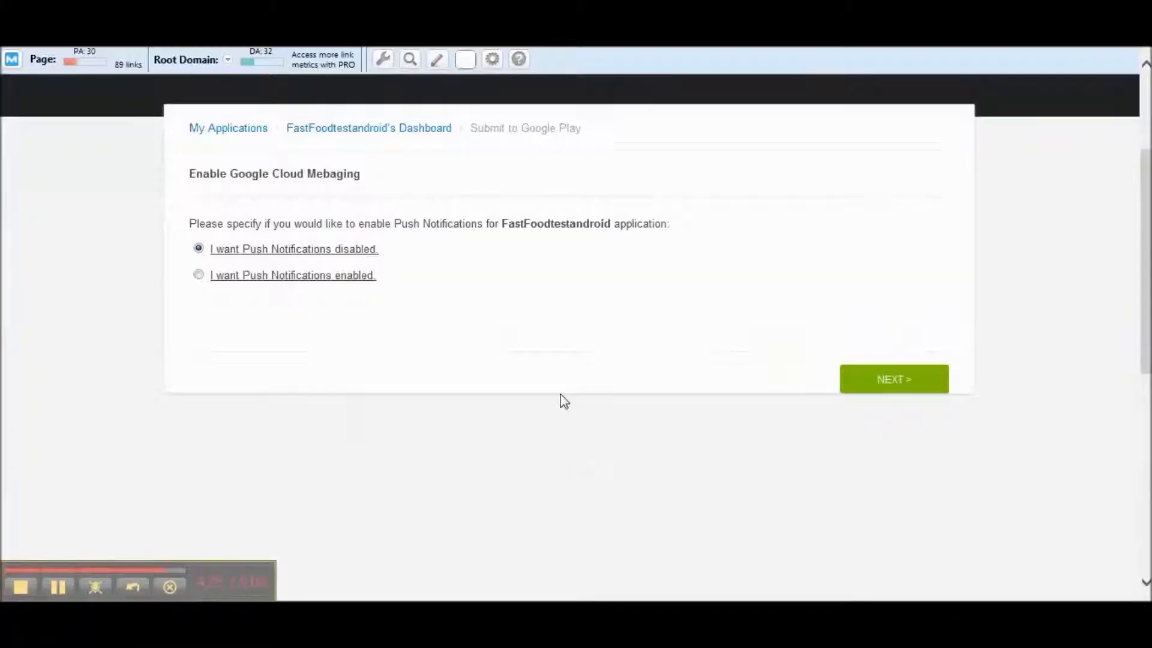
pyautogui.click(198, 275)
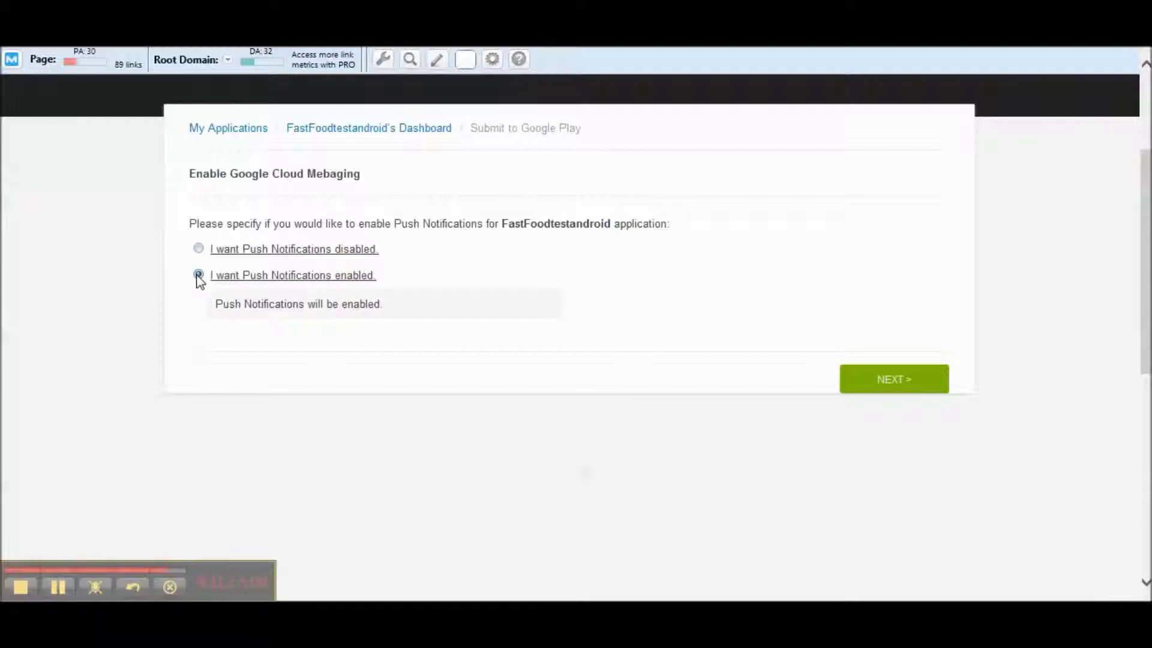
# - Continue to the Android permissions, review the general and PhoneGap lists, and accept the default selections to reach the build details
pyautogui.click(888, 385)
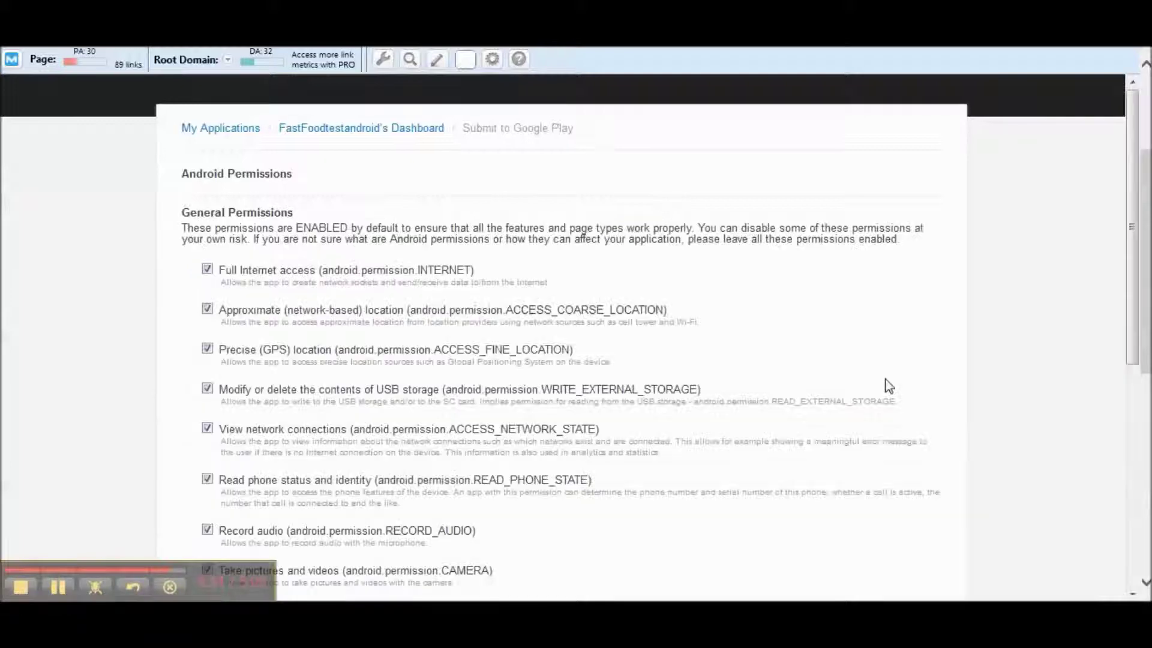
pyautogui.moveTo(1132, 222); pyautogui.dragTo(1132, 430)
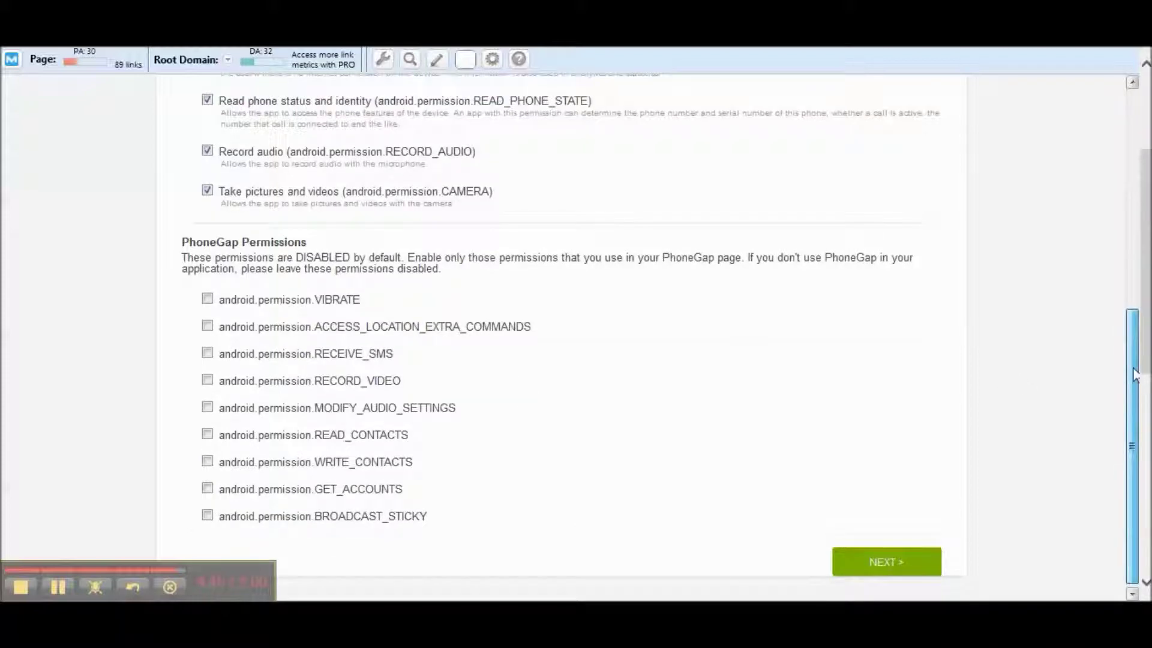
pyautogui.scroll(4, 1134, 422)
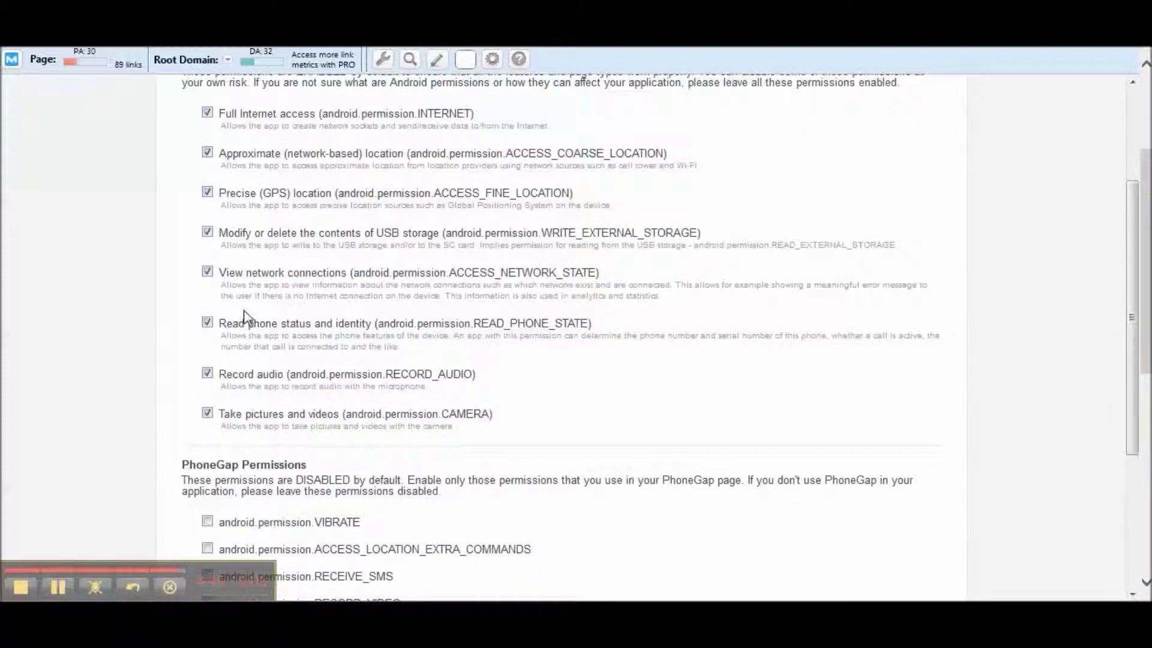
pyautogui.moveTo(1136, 268); pyautogui.dragTo(1136, 402)
pyautogui.click(916, 561)
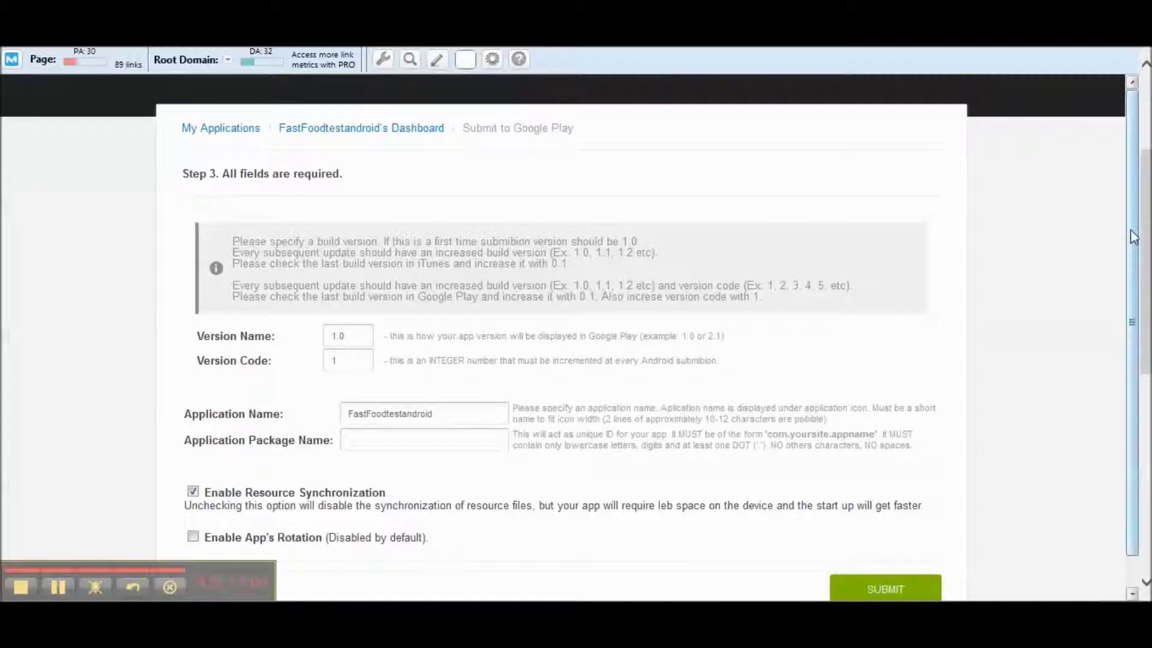
# - Use version name 1.0 for the build and change the application name to FastRestaurant
pyautogui.scroll(-1, 402, 307)
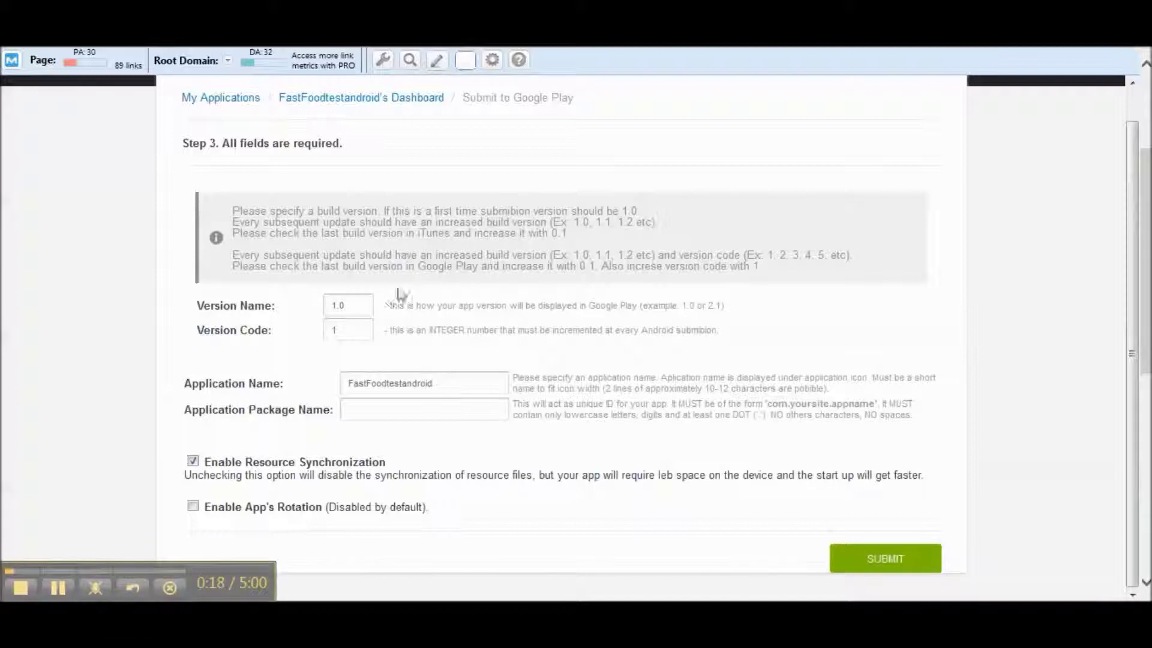
pyautogui.click(357, 305)
pyautogui.write('.1')
pyautogui.click(469, 384)
pyautogui.moveTo(455, 383); pyautogui.dragTo(329, 388)
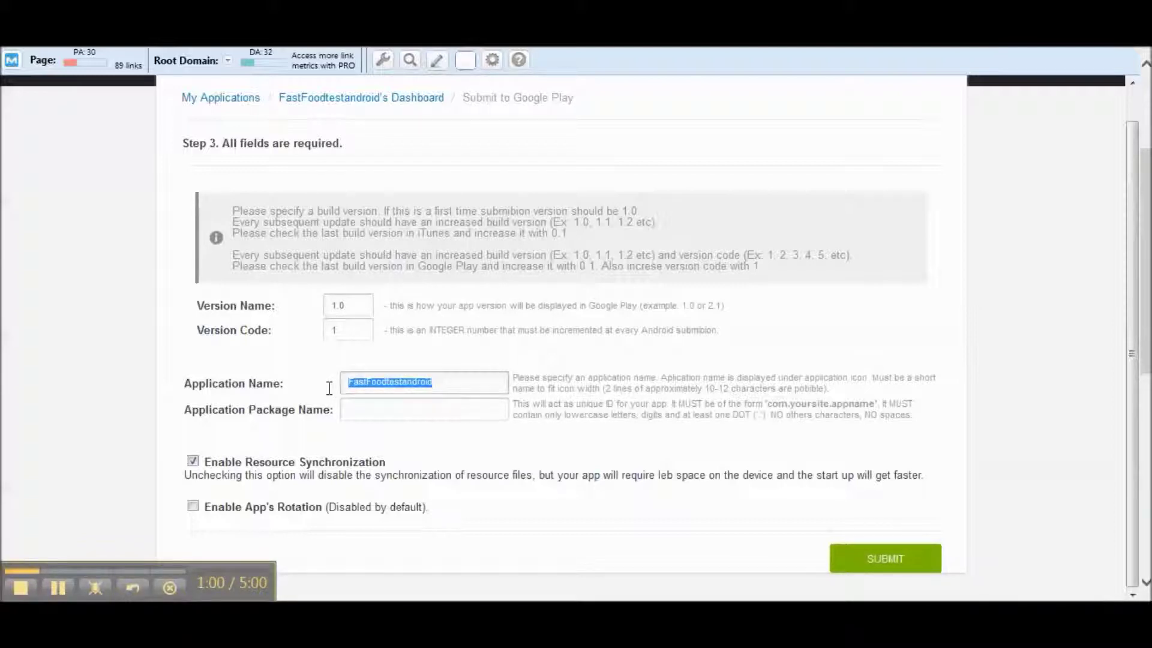
pyautogui.write('F')
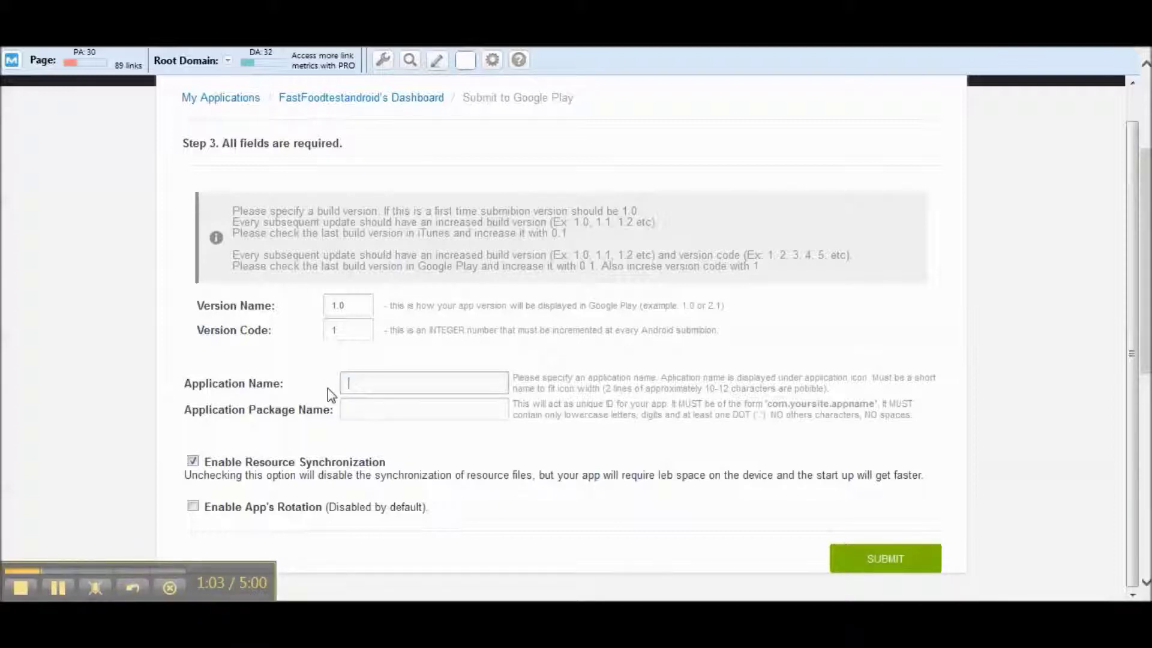
pyautogui.write('FastRestaurant')
# - Fill in the application package name as com.ultimateappmaker.fastrestaurant, based on the sample format com.yoursite.appname
pyautogui.moveTo(768, 402)
pyautogui.mouseDown()
pyautogui.moveTo(875, 403)
pyautogui.moveTo(768, 406)
pyautogui.mouseUp()
pyautogui.hotkey('ctrl', 'c')
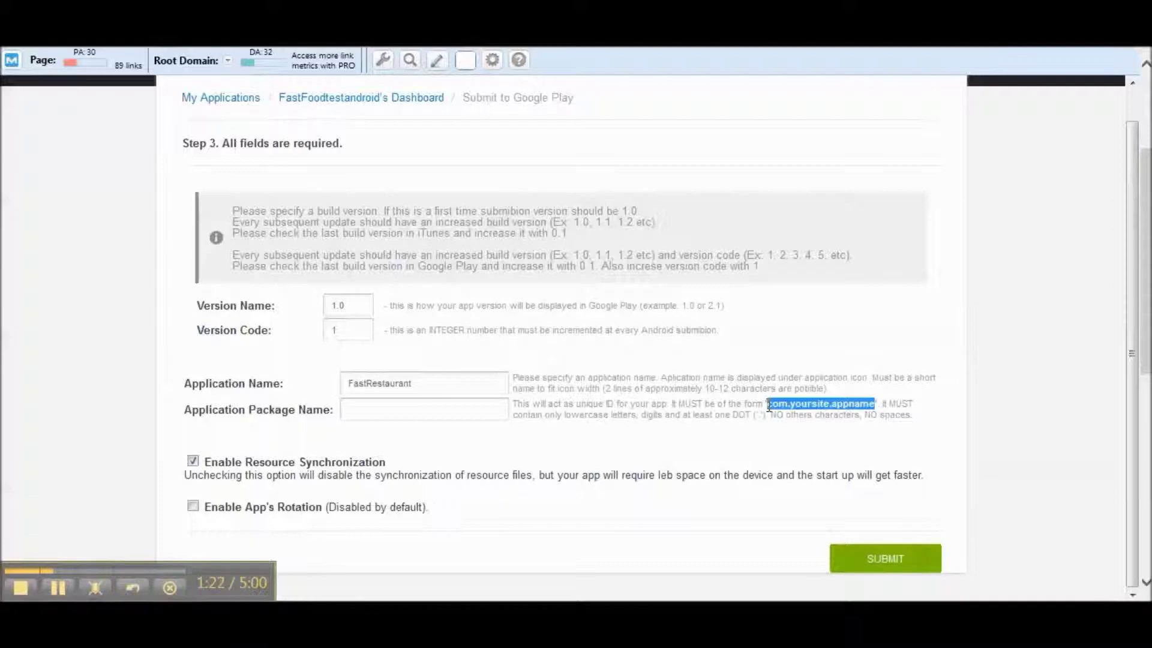
pyautogui.click(463, 412)
pyautogui.hotkey('ctrl', 'v')
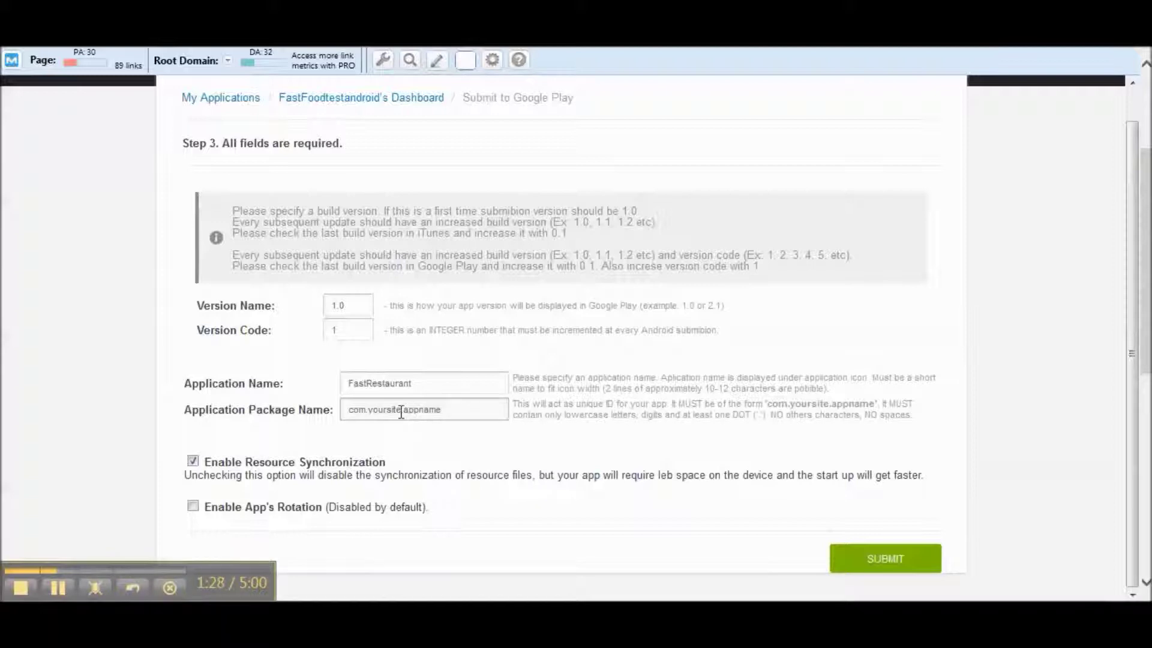
pyautogui.moveTo(401, 413); pyautogui.dragTo(372, 415)
pyautogui.write('ultimab')
pyautogui.write('eappmaker')
pyautogui.moveTo(484, 410); pyautogui.dragTo(444, 415)
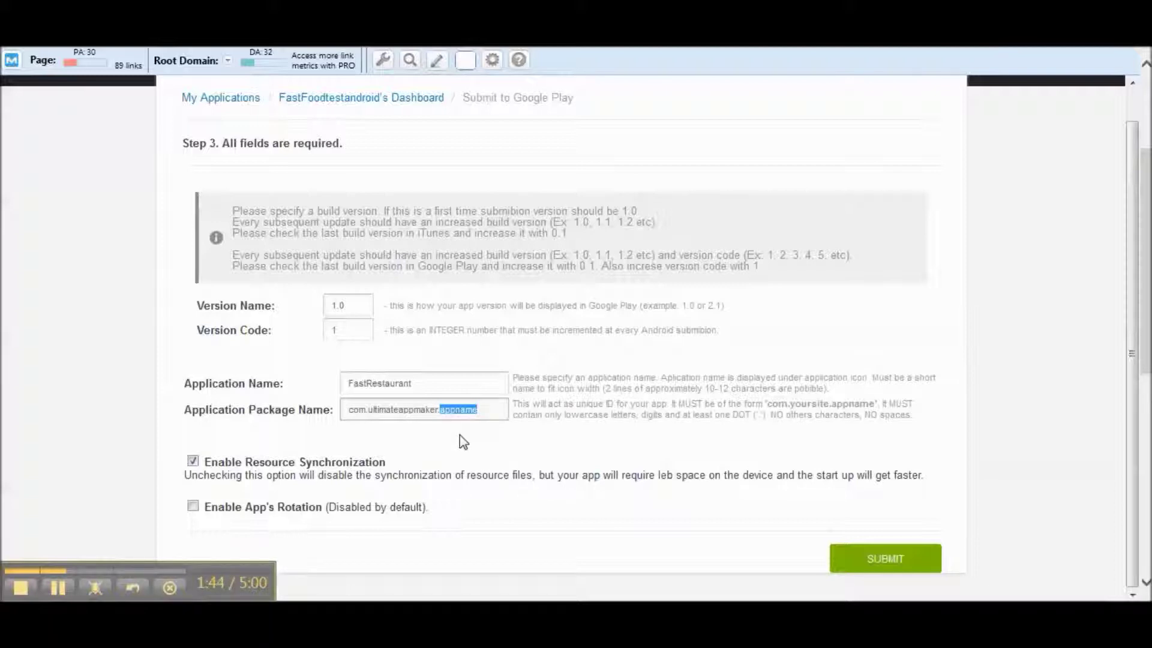
pyautogui.write('fastrestaurant')
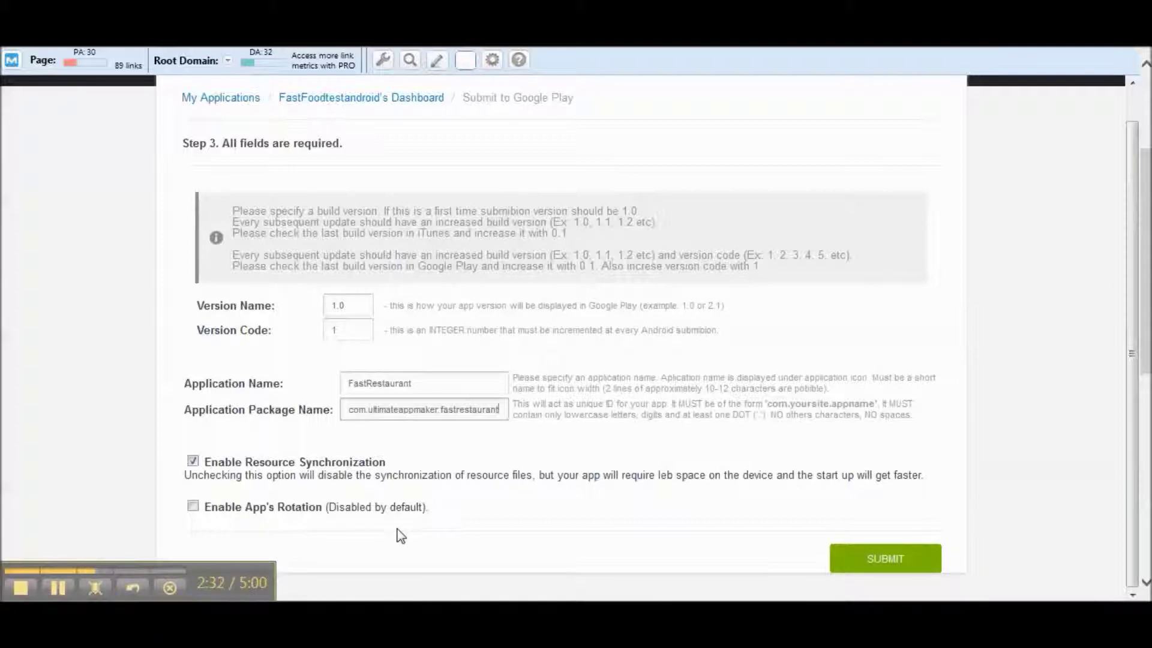
# - Submit the Google Play build request, return to the FastFoodtestandroid dashboard and check the current build's status
pyautogui.click(867, 563)
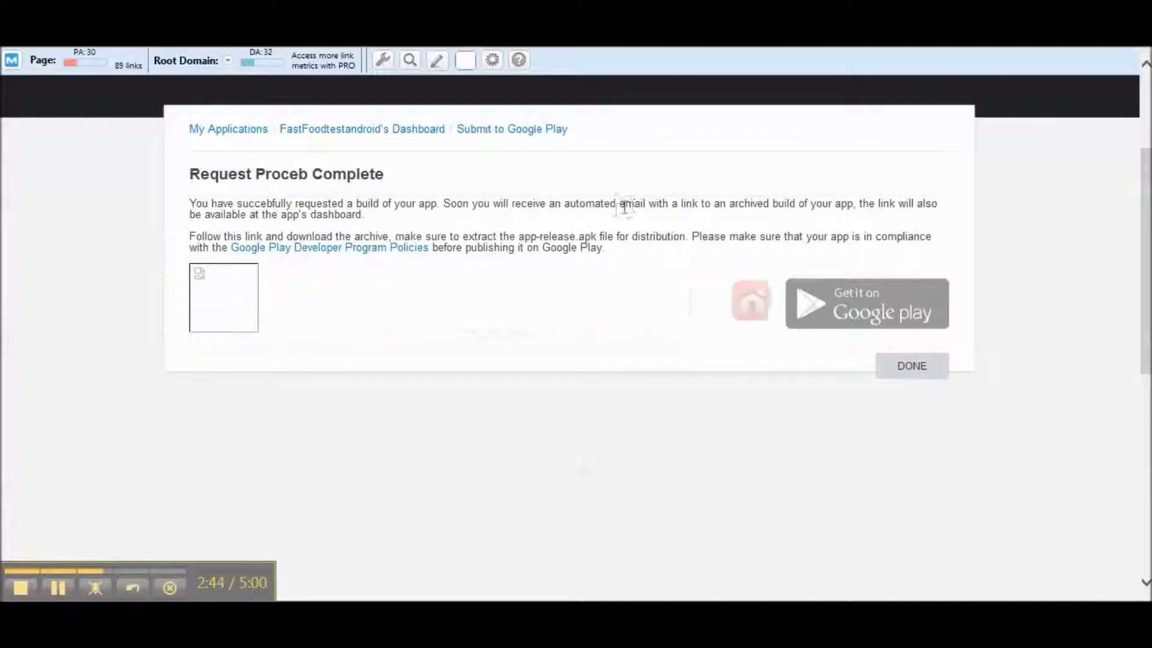
pyautogui.click(910, 366)
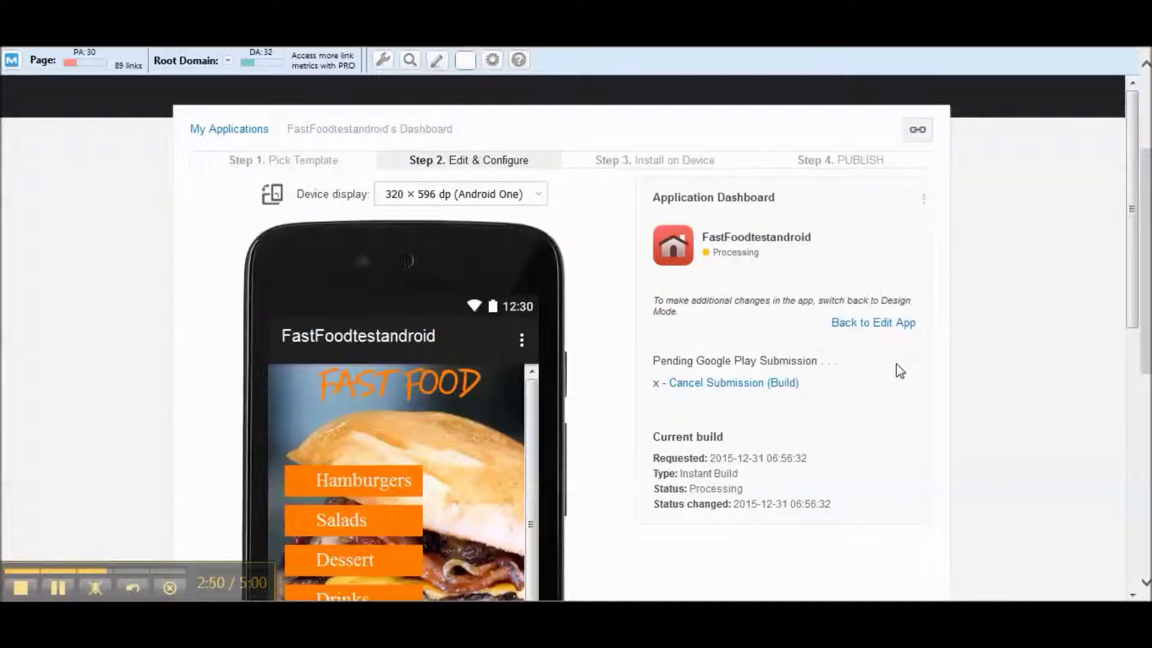
pyautogui.moveTo(1133, 282); pyautogui.dragTo(1137, 317)
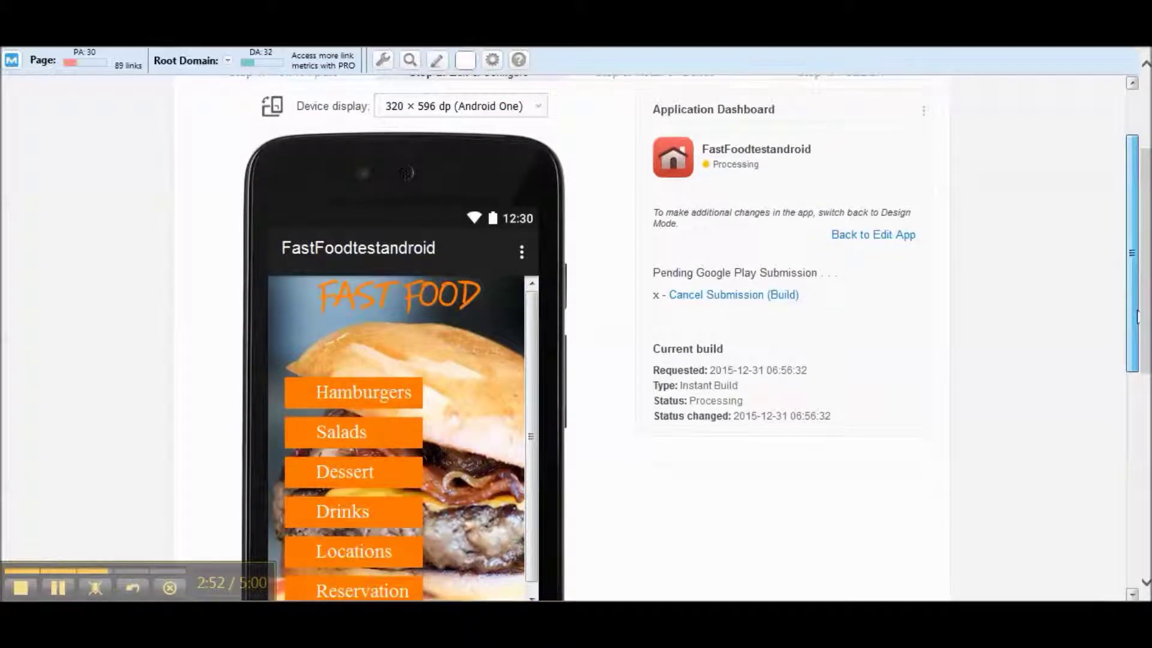